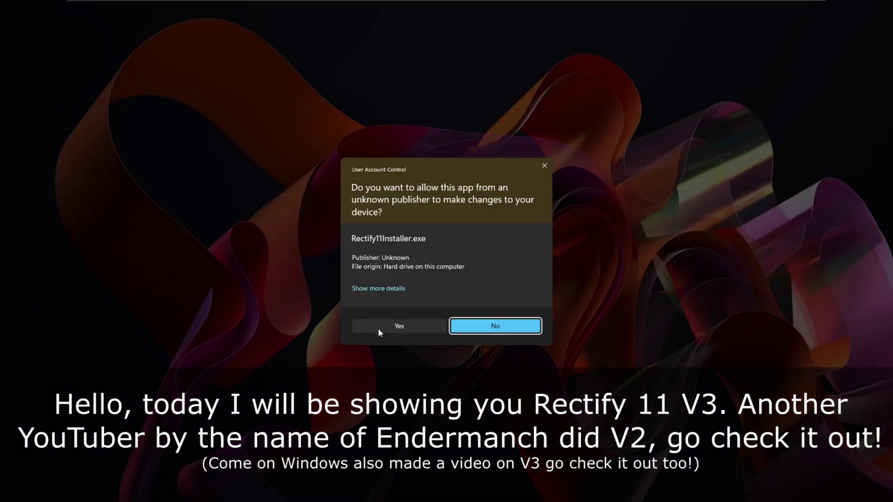
Step: Allow the Rectify11 installer to run and start an install with System icons, Themes and Extras all included
{"action": "left_click", "coordinate": [378, 329]}
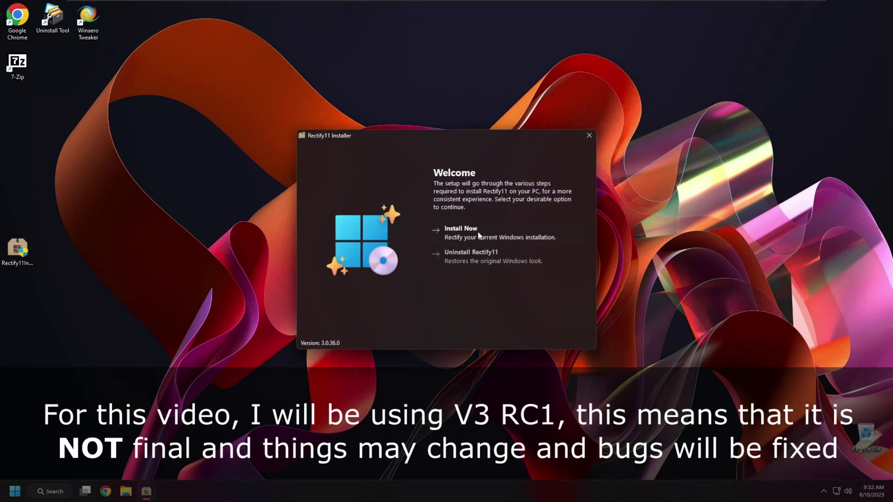
{"action": "left_click", "coordinate": [517, 233]}
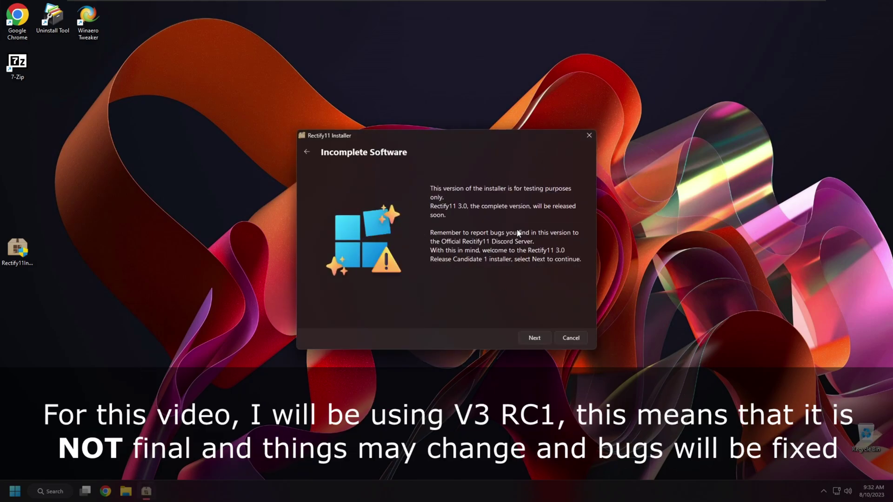
{"action": "left_click", "coordinate": [529, 338]}
{"action": "left_click", "coordinate": [524, 339]}
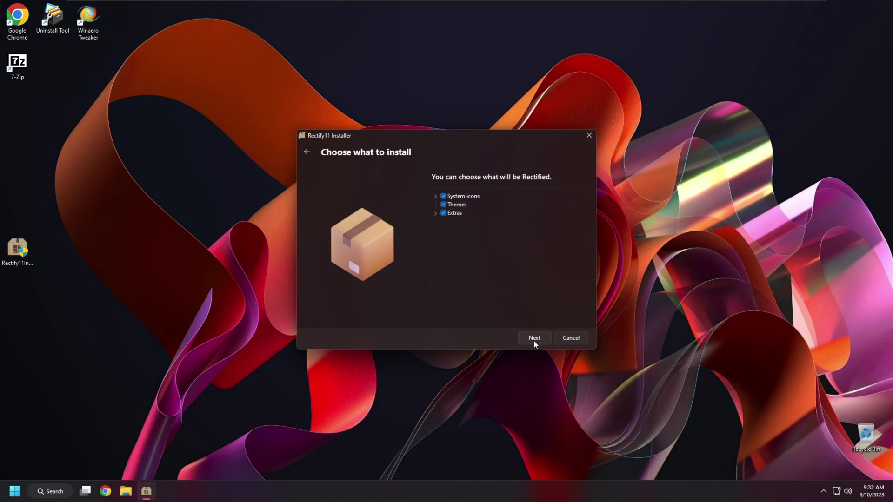
{"action": "left_click", "coordinate": [534, 340]}
Step: Choose the Dark with Mica theme for the installation and continue to the context menu style
{"action": "left_click", "coordinate": [549, 244]}
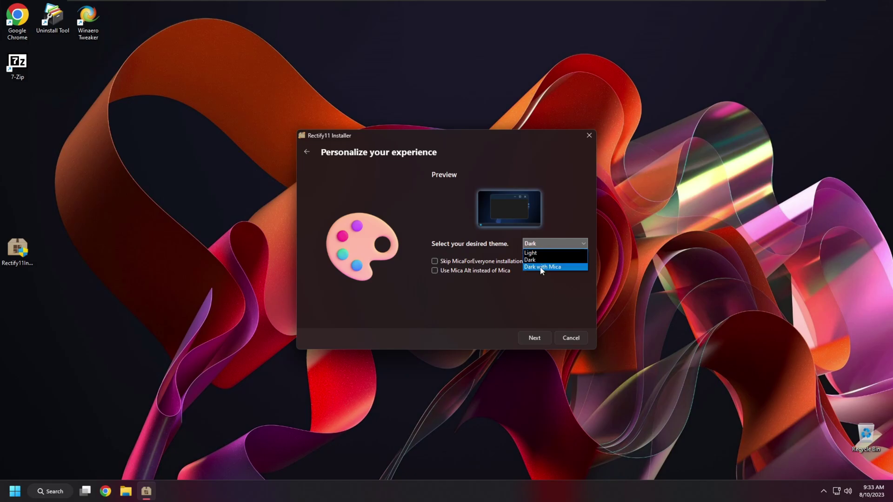
{"action": "left_click", "coordinate": [541, 266]}
{"action": "left_click", "coordinate": [473, 262]}
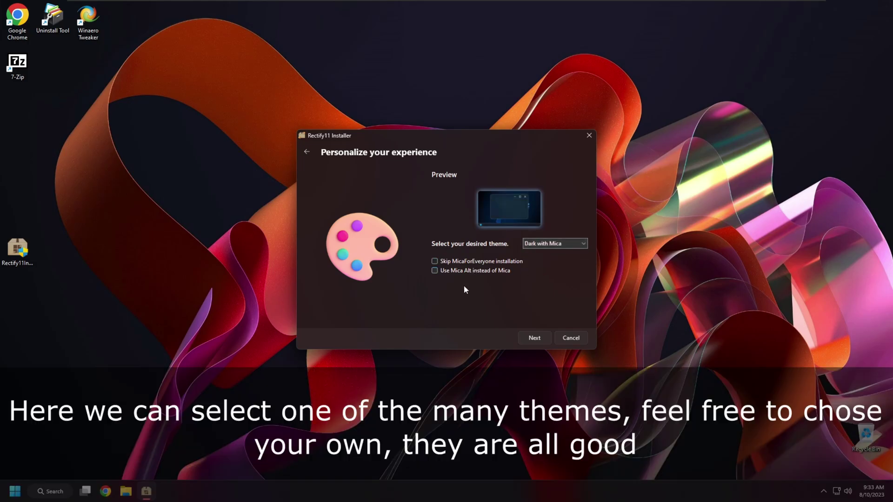
{"action": "left_click", "coordinate": [534, 338]}
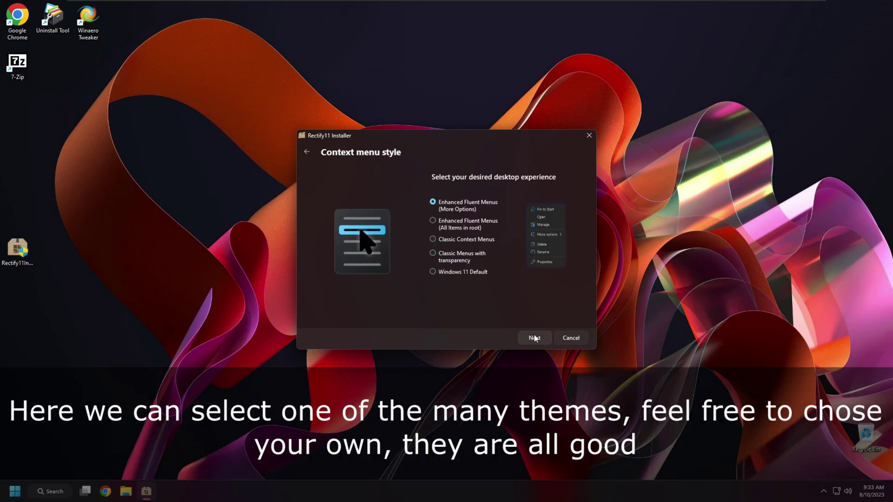
Step: Compare the context menu styles, choose Enhanced Fluent Menus (All Items in root), and start the installation
{"action": "left_click", "coordinate": [452, 227]}
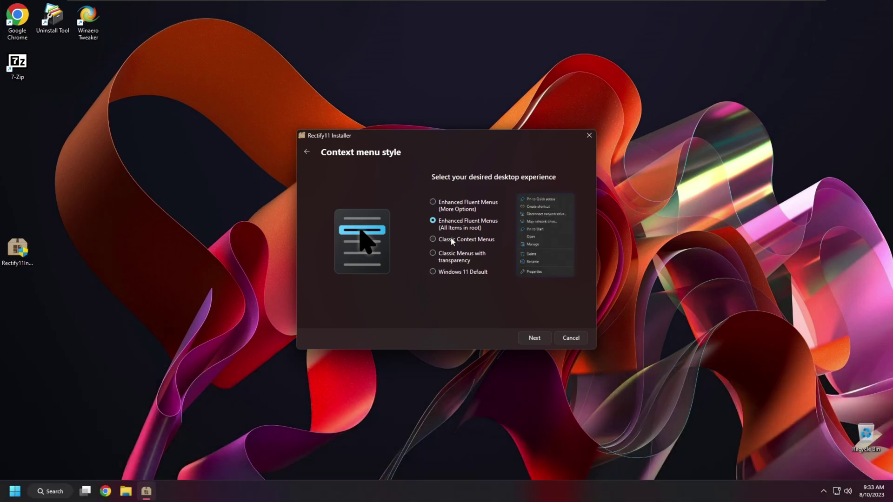
{"action": "left_click", "coordinate": [451, 243]}
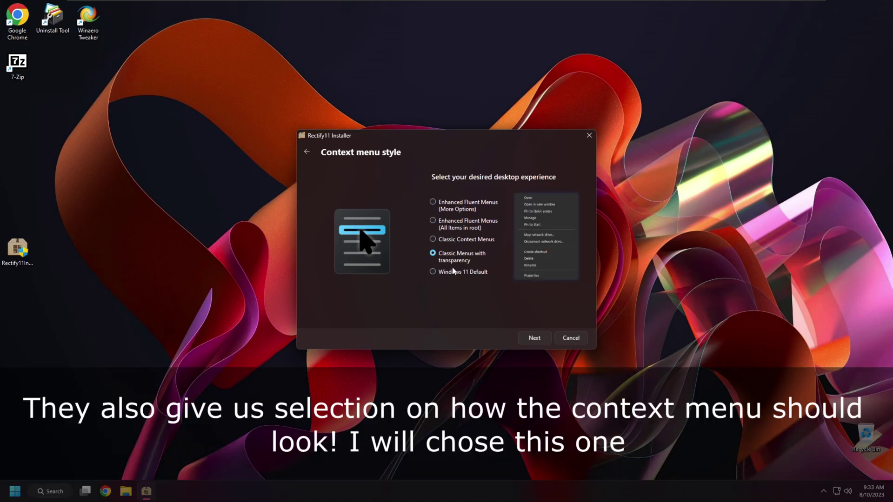
{"action": "left_click", "coordinate": [455, 274]}
{"action": "left_click", "coordinate": [451, 260]}
{"action": "left_click", "coordinate": [451, 229]}
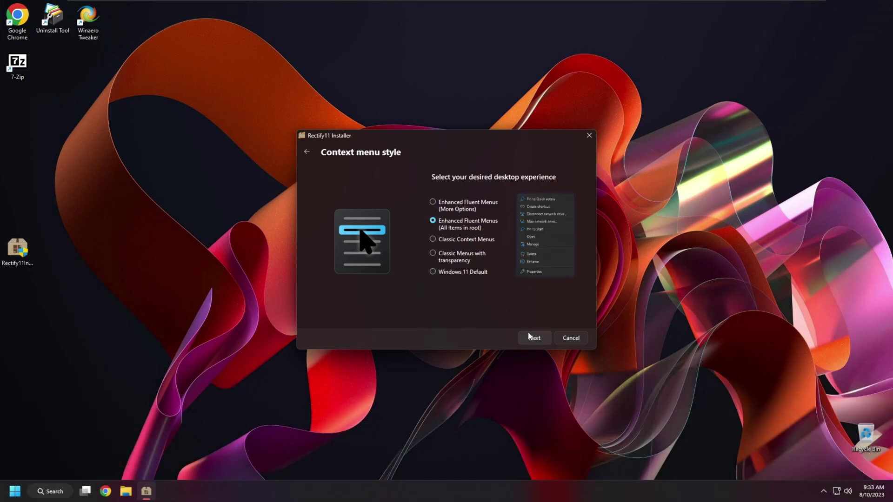
{"action": "left_click", "coordinate": [531, 339]}
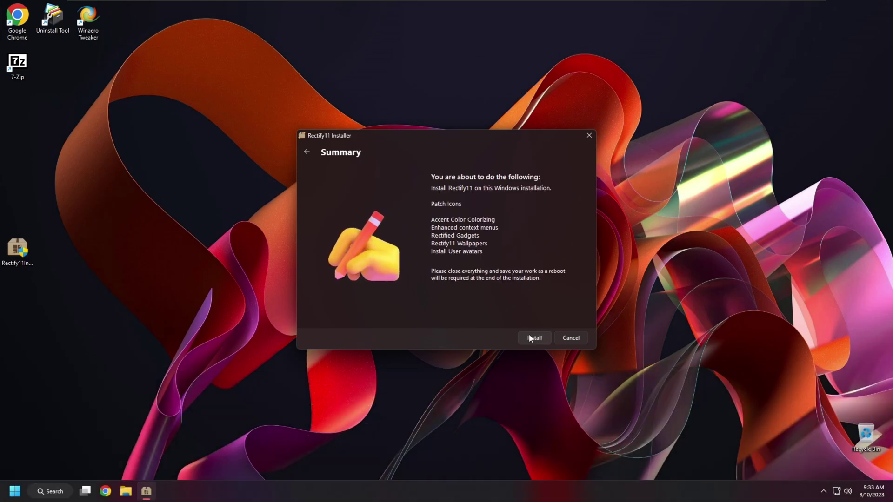
{"action": "left_click", "coordinate": [530, 338]}
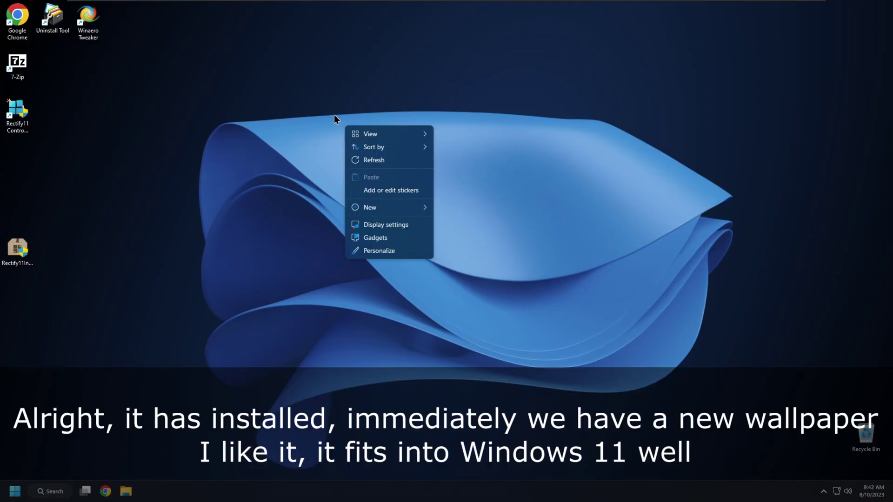
Step: Try out the new desktop context menu by refreshing the desktop and briefly opening the display settings
{"action": "left_click", "coordinate": [598, 347]}
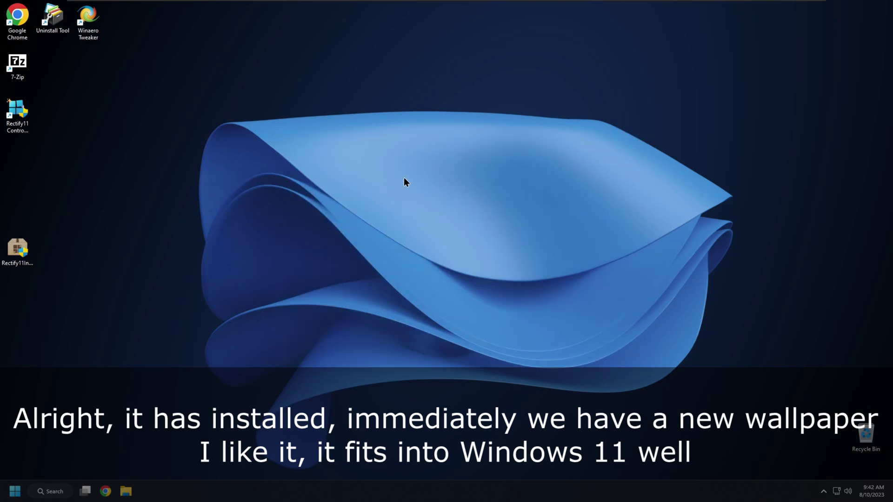
{"action": "right_click", "coordinate": [407, 170]}
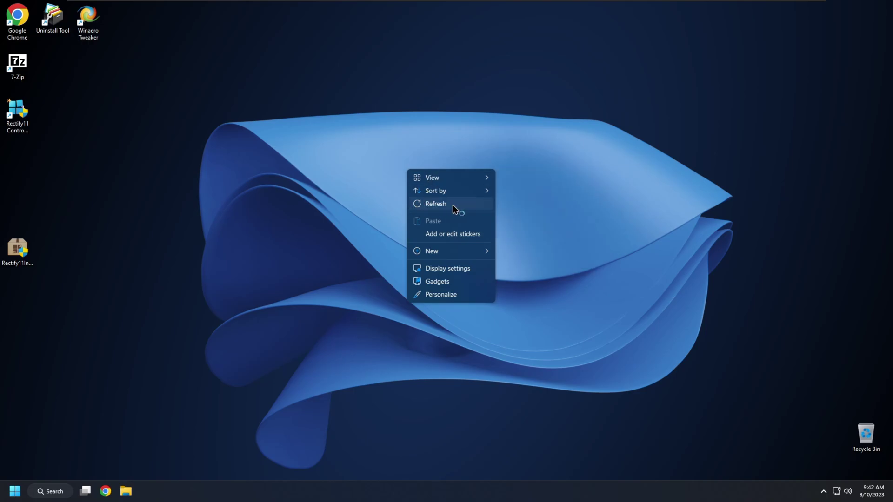
{"action": "left_click", "coordinate": [453, 205]}
{"action": "right_click", "coordinate": [296, 174]}
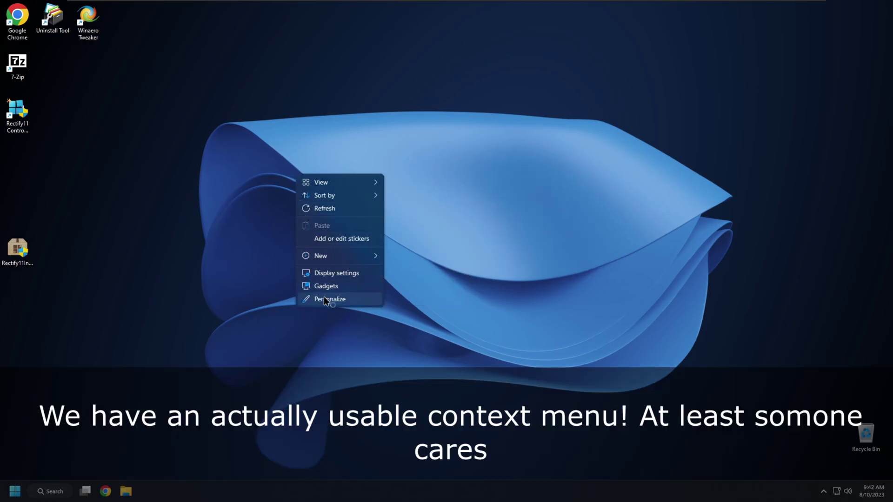
{"action": "left_click", "coordinate": [322, 275]}
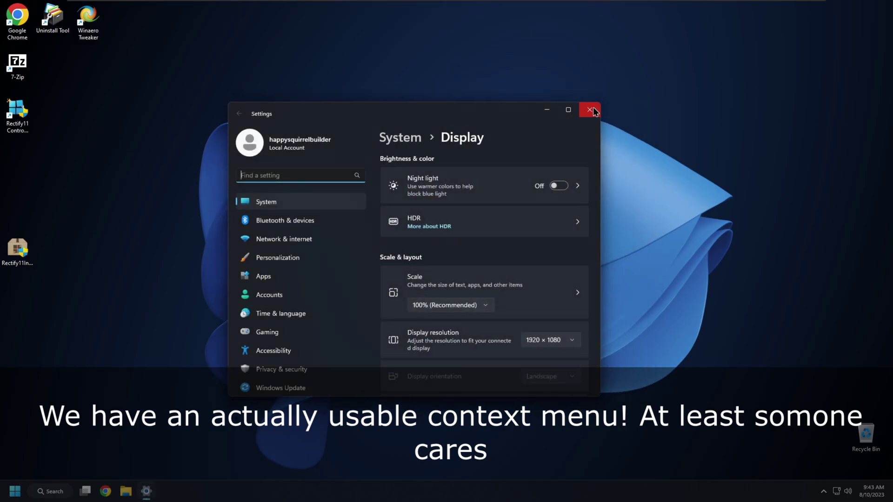
{"action": "left_click", "coordinate": [592, 106]}
Step: Open the desktop gadgets gallery and add the CPU Meter and GPU Meter gadgets to the sidebar
{"action": "right_click", "coordinate": [396, 235]}
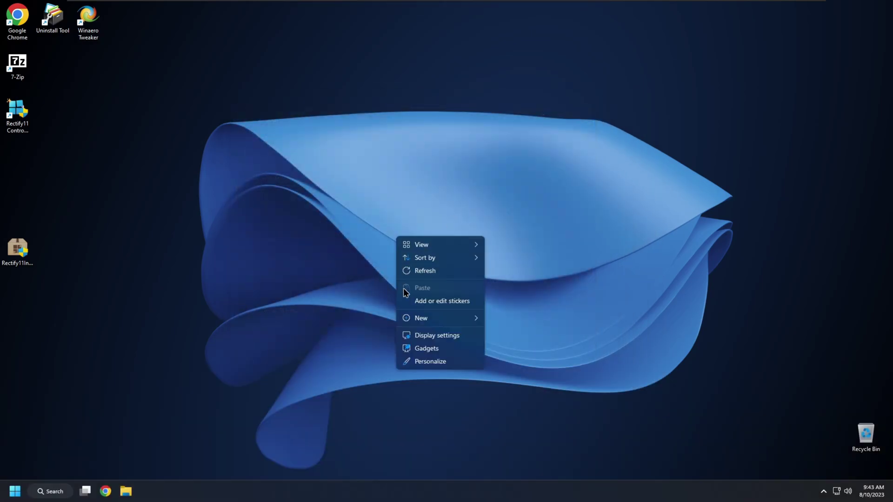
{"action": "left_click", "coordinate": [425, 347]}
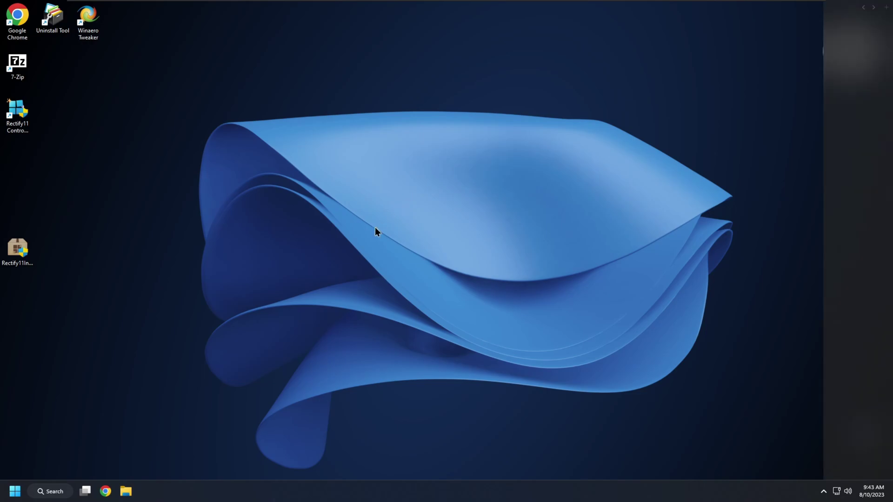
{"action": "double_click", "coordinate": [429, 217]}
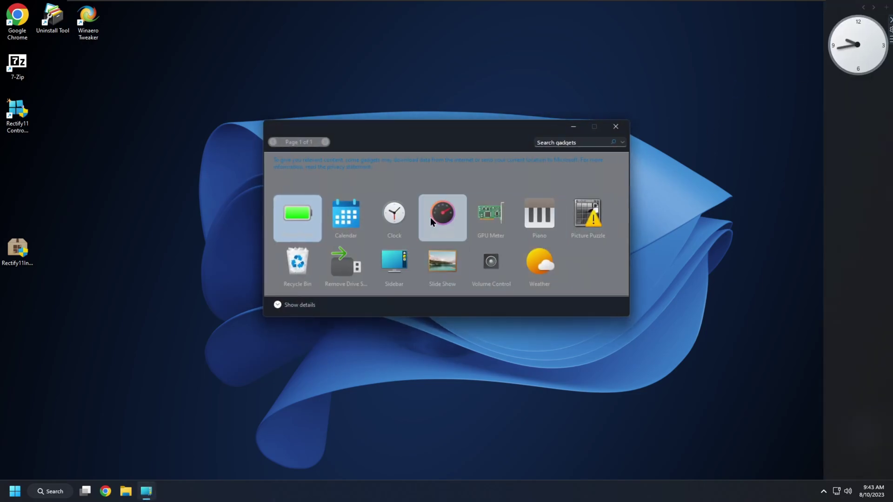
{"action": "left_click", "coordinate": [493, 221]}
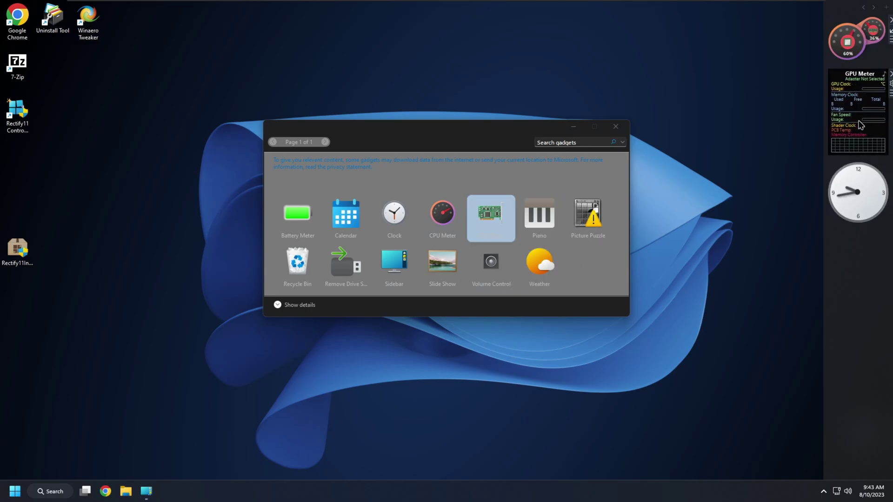
Step: Add the Picture Puzzle gadget, try it out, remove it from the sidebar, and close the gadget gallery
{"action": "left_click", "coordinate": [576, 220]}
{"action": "double_click", "coordinate": [577, 220]}
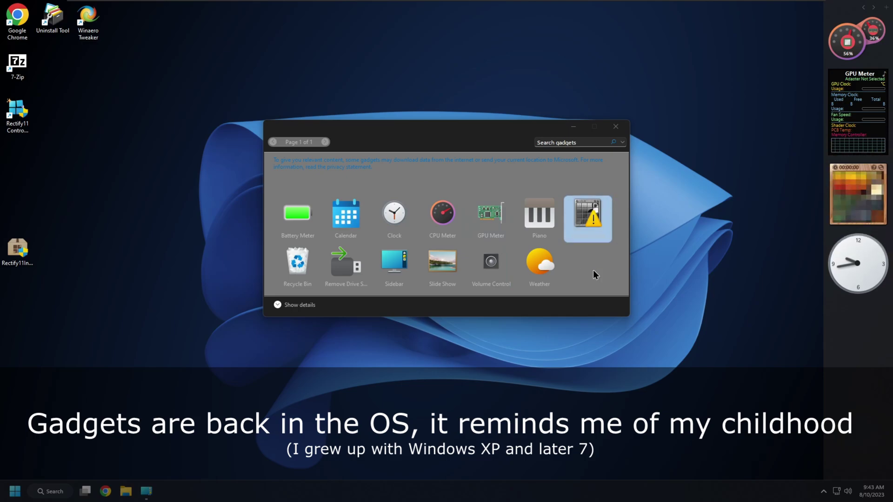
{"action": "left_click", "coordinate": [851, 193]}
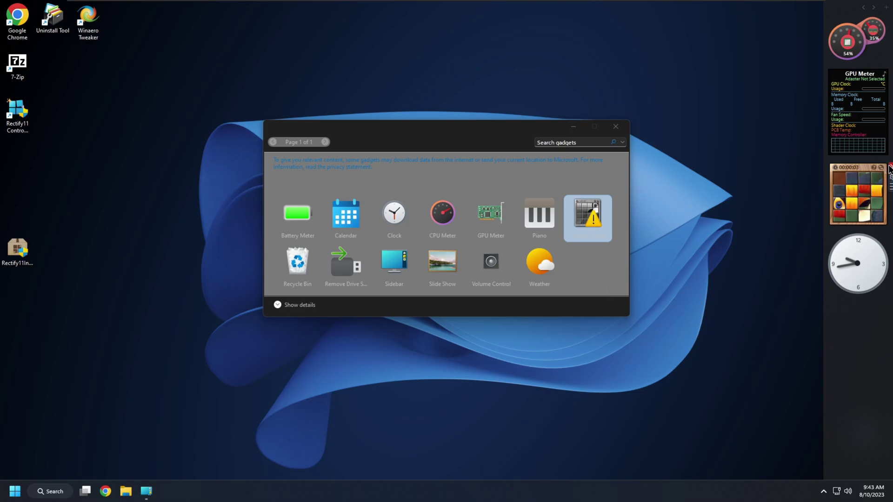
{"action": "left_click", "coordinate": [889, 167]}
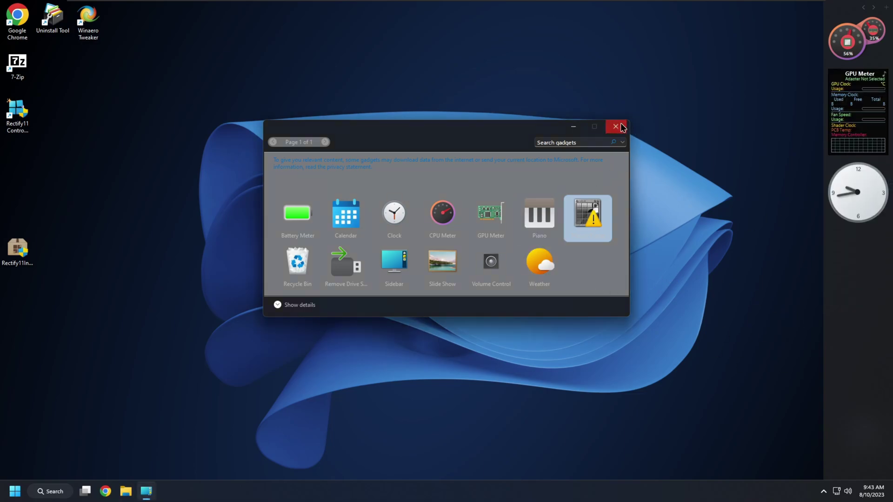
{"action": "left_click", "coordinate": [616, 126]}
Step: Look through the Start menu's pinned apps and its full list of apps, and close it
{"action": "left_click", "coordinate": [15, 491]}
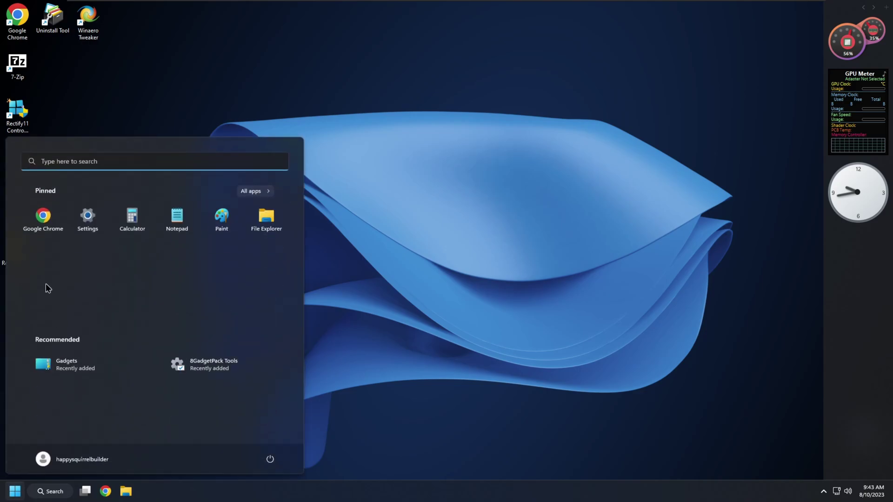
{"action": "left_click", "coordinate": [254, 191]}
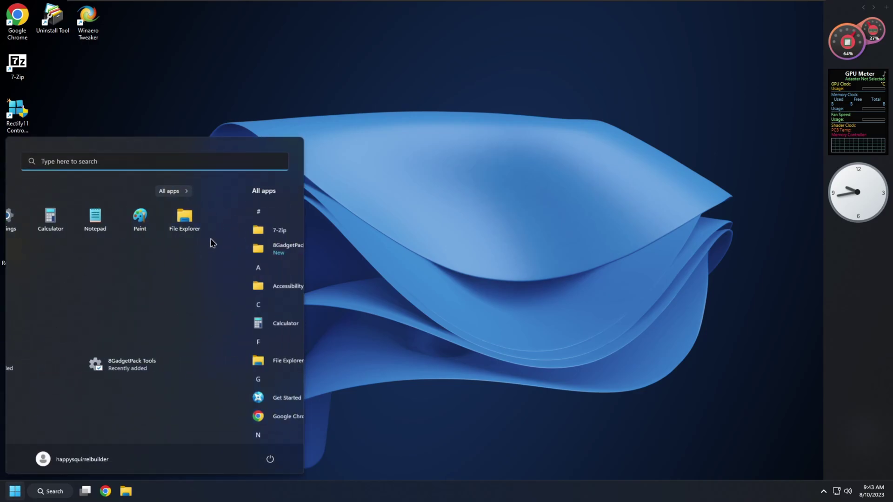
{"action": "scroll", "coordinate": [111, 284], "scroll_direction": "down", "scroll_amount": 5}
{"action": "scroll", "coordinate": [126, 354], "scroll_direction": "up", "scroll_amount": 3}
{"action": "scroll", "coordinate": [119, 320], "scroll_direction": "up", "scroll_amount": 3}
{"action": "left_click", "coordinate": [15, 491]}
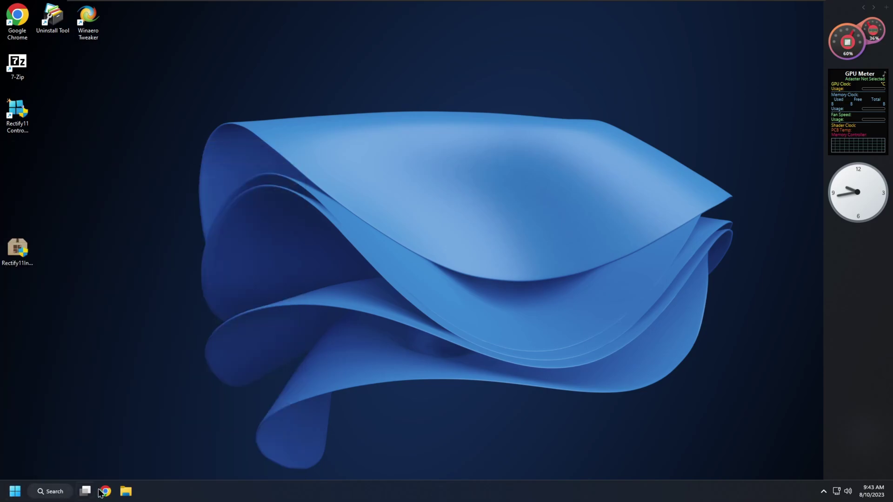
Step: Open File Explorer and examine the restyled drive display in This PC
{"action": "left_click", "coordinate": [125, 491]}
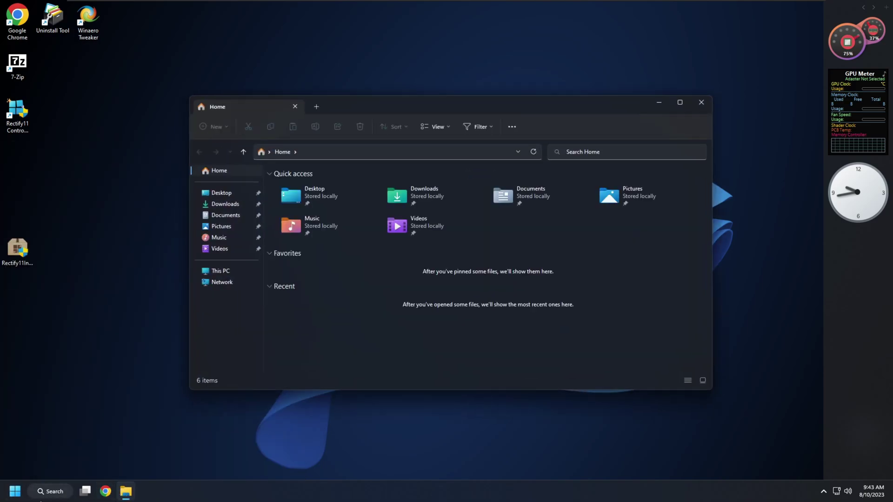
{"action": "left_click", "coordinate": [222, 271]}
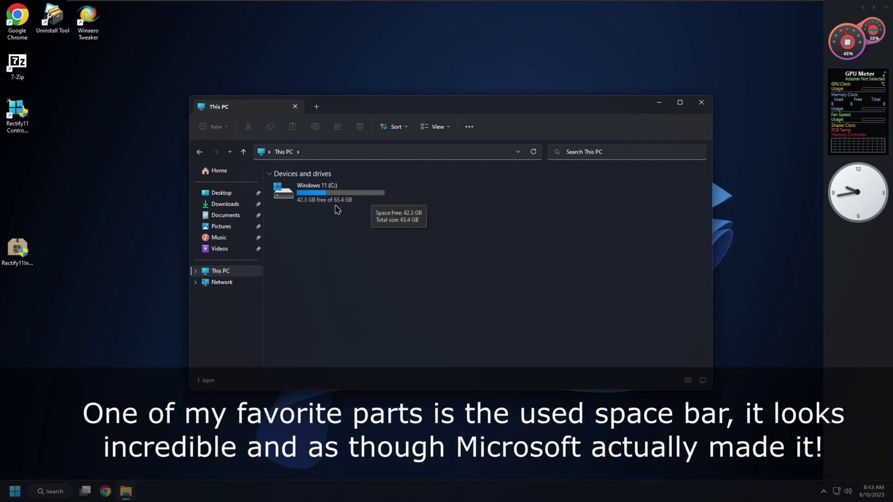
{"action": "right_click", "coordinate": [222, 269]}
{"action": "left_click", "coordinate": [408, 257]}
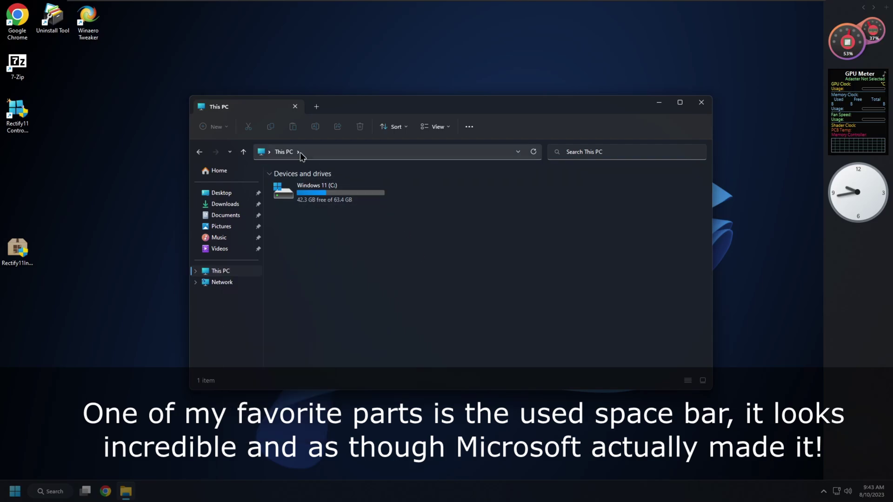
Step: Open Control Panel from File Explorer's location list and show its items as small icons
{"action": "left_click", "coordinate": [269, 153]}
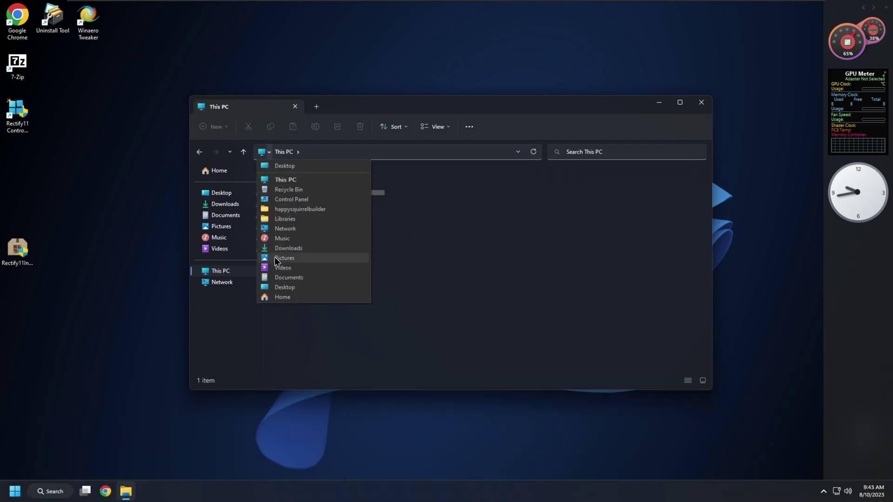
{"action": "left_click", "coordinate": [289, 199]}
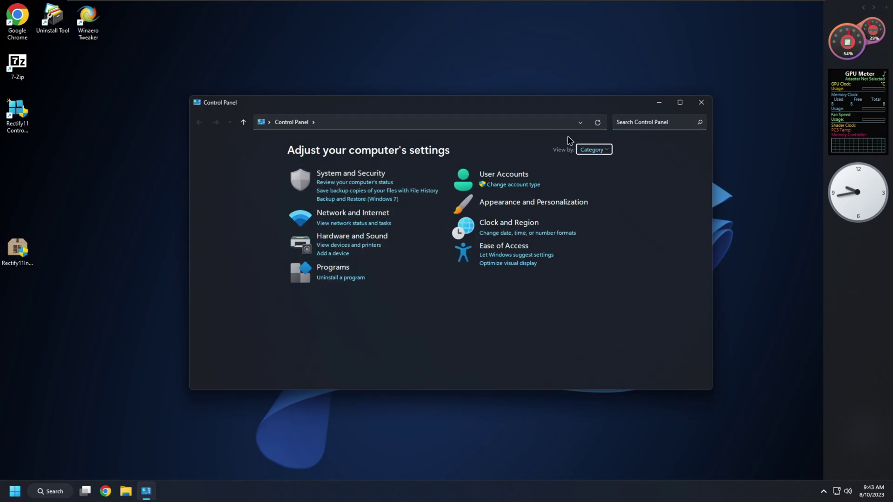
{"action": "left_click", "coordinate": [594, 150]}
{"action": "left_click", "coordinate": [593, 191]}
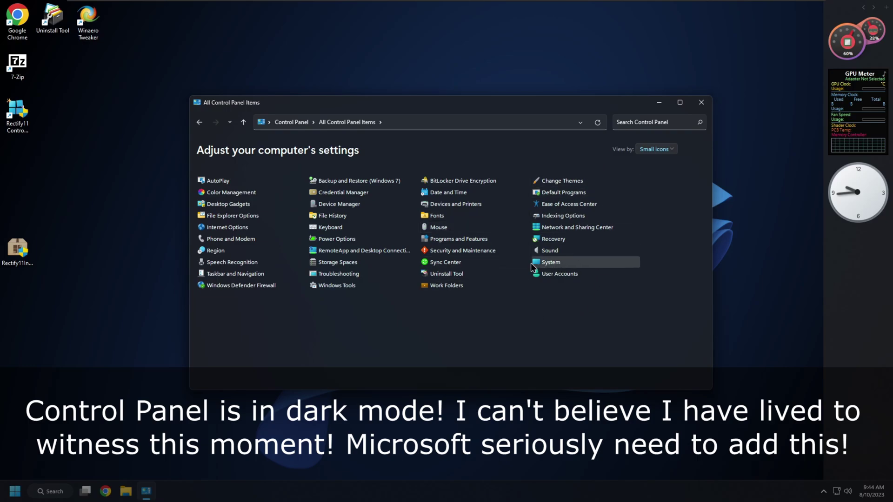
Step: View the User Accounts page, return to all items, and open the Change Themes tool, accepting its warranty disclaimer
{"action": "left_click", "coordinate": [554, 277]}
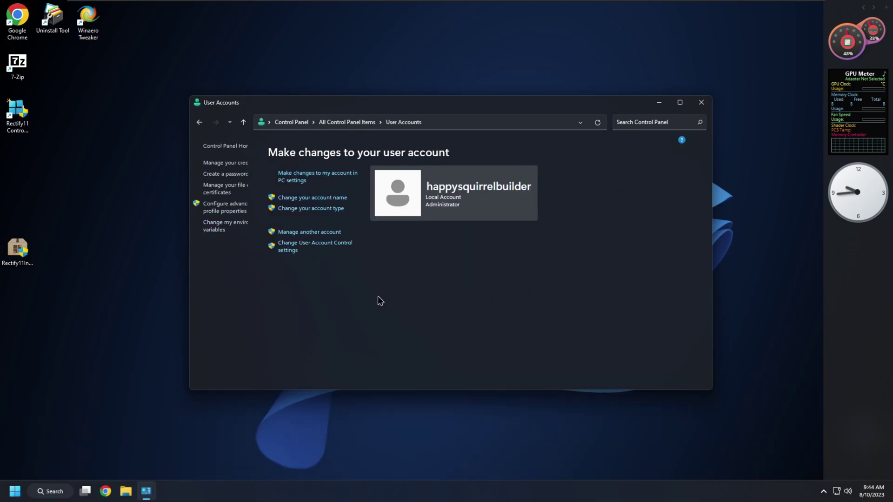
{"action": "left_click", "coordinate": [199, 122]}
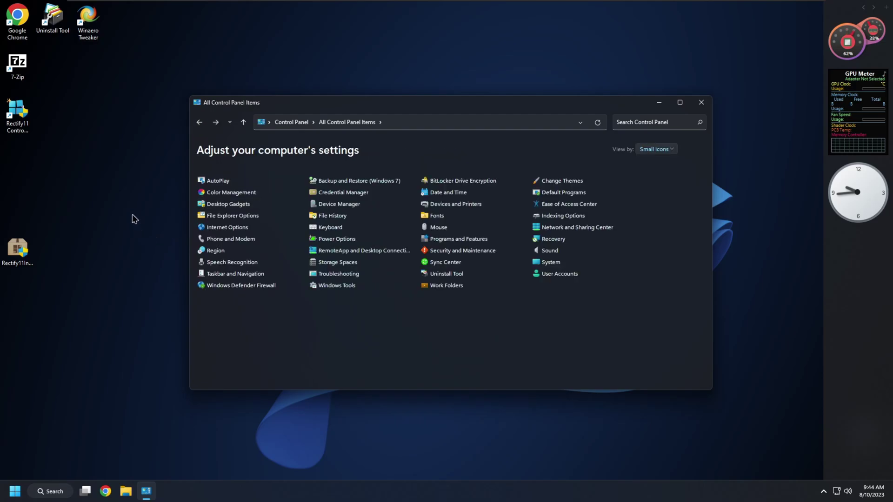
{"action": "left_click", "coordinate": [558, 185]}
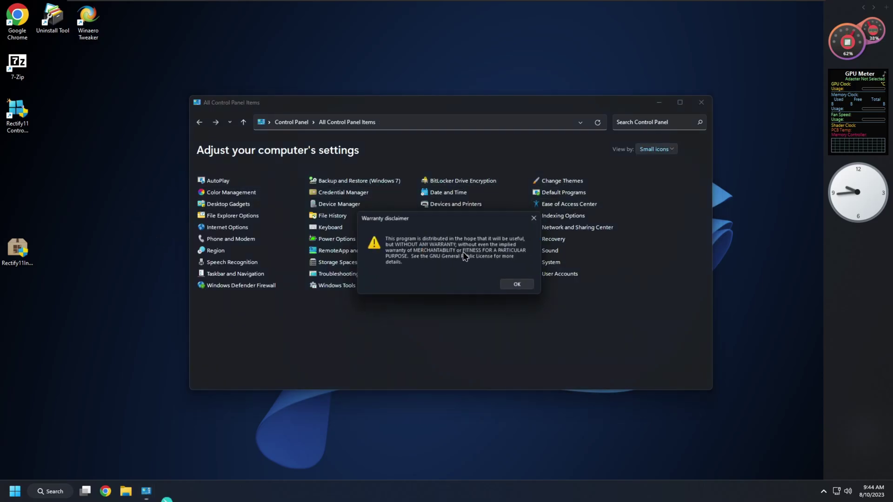
{"action": "left_click", "coordinate": [520, 286]}
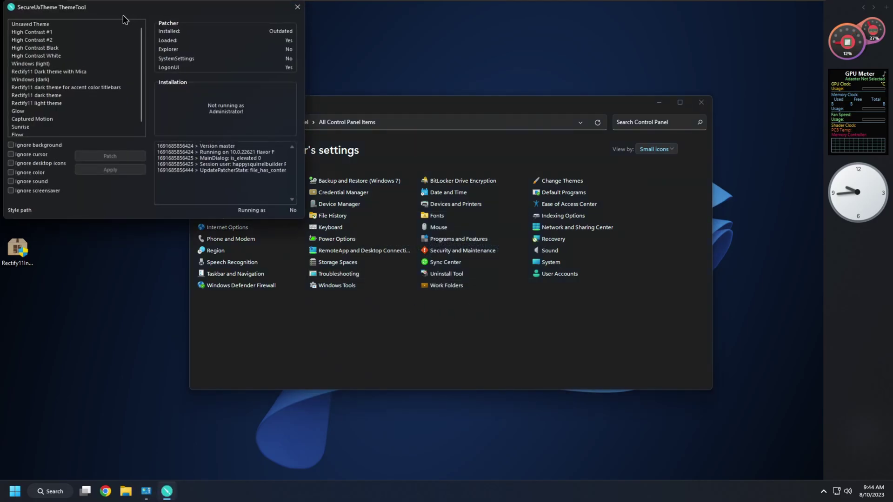
Step: Examine the SecureUxTheme ThemeTool window and close it, and view the list of Control Panel categories in the address path
{"action": "left_click_drag", "start_coordinate": [121, 13], "coordinate": [177, 52]}
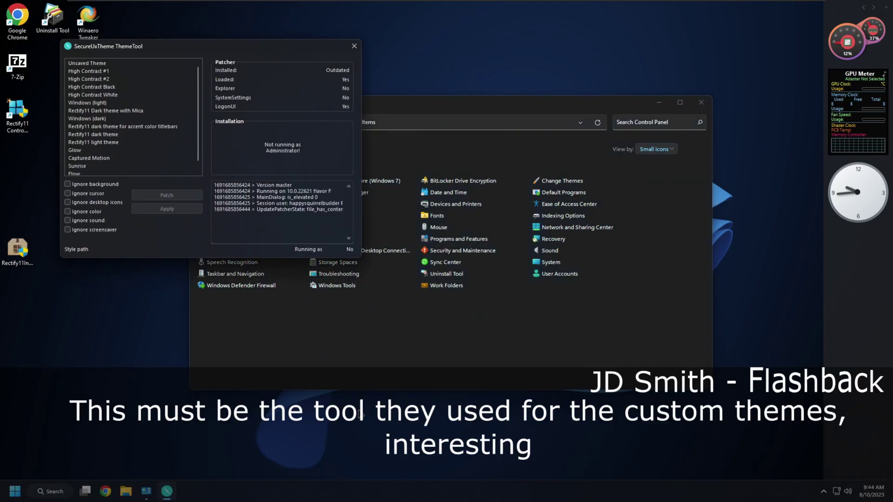
{"action": "left_click_drag", "start_coordinate": [328, 44], "coordinate": [334, 56]}
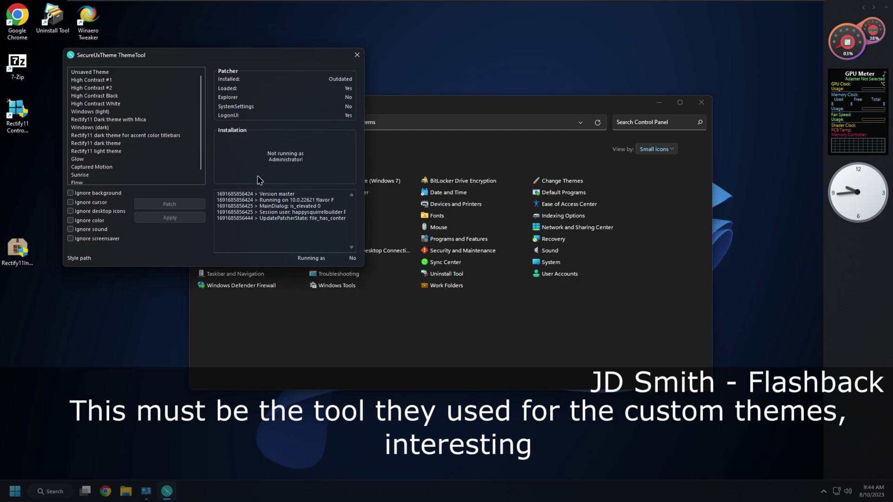
{"action": "left_click", "coordinate": [358, 55]}
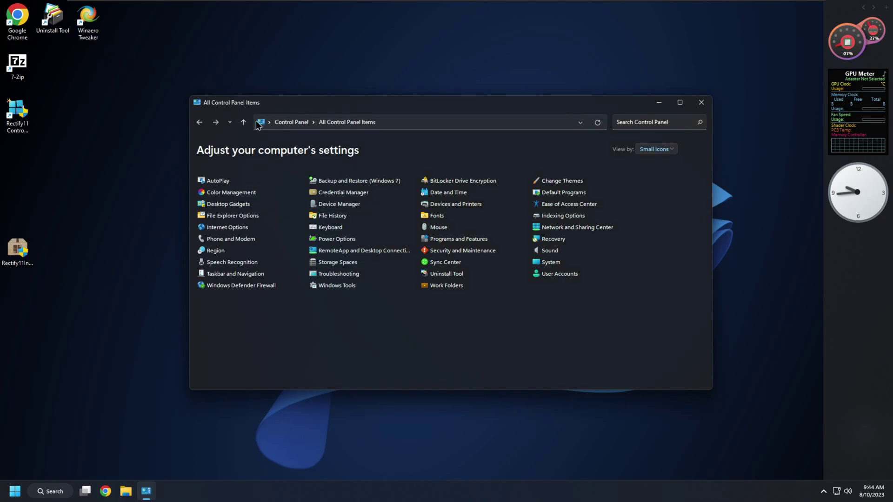
{"action": "left_click", "coordinate": [313, 123]}
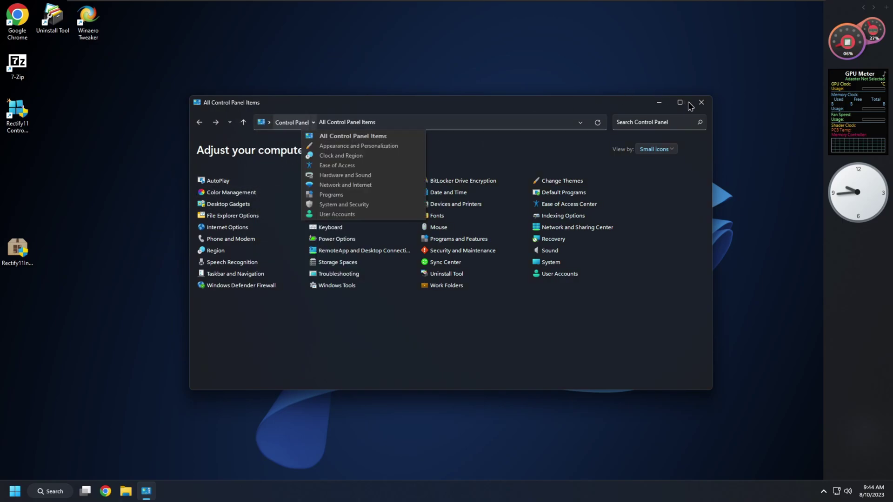
{"action": "left_click", "coordinate": [653, 280]}
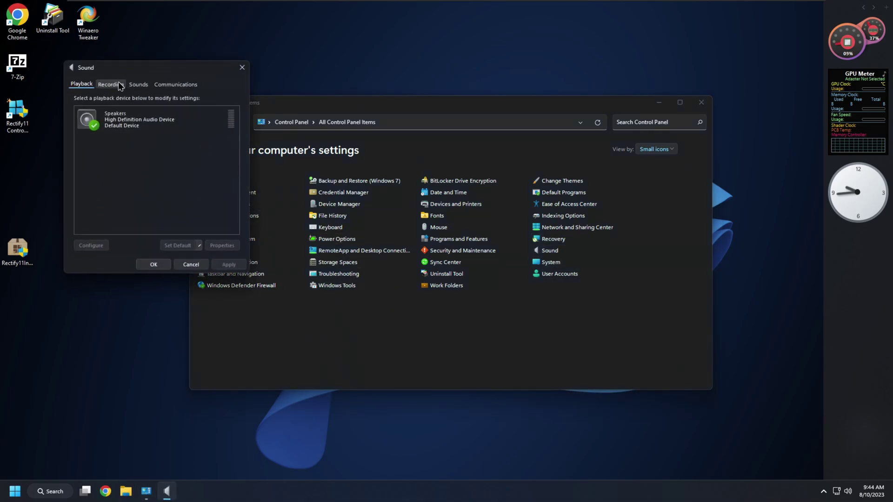
Step: Look through the Sound dialog's Recording, Sounds, Communications and Playback pages, cancel it, and view the Power Options page
{"action": "left_click", "coordinate": [110, 84]}
{"action": "left_click", "coordinate": [138, 84]}
{"action": "left_click", "coordinate": [175, 84]}
{"action": "left_click", "coordinate": [82, 85]}
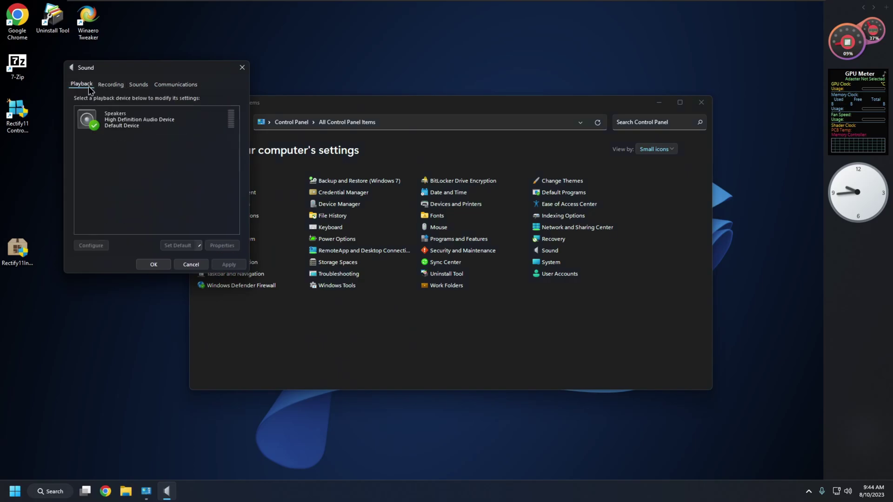
{"action": "left_click", "coordinate": [187, 266]}
{"action": "left_click", "coordinate": [337, 238]}
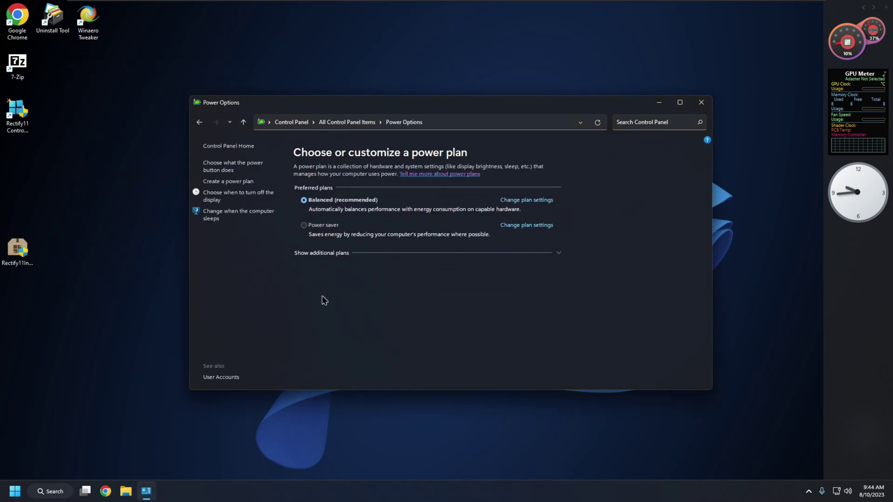
{"action": "left_click", "coordinate": [195, 121]}
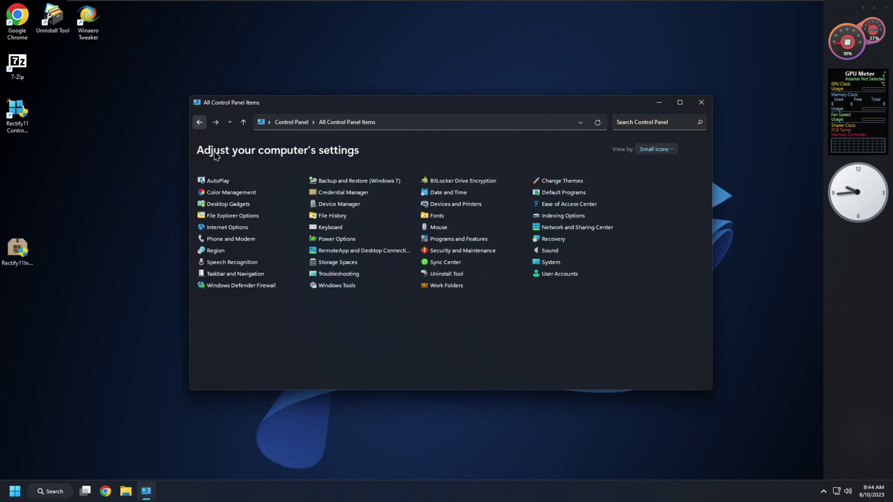
Step: View the Date and Time dialog's additional clocks, and set the time zone to (UTC+05:00) Ekaterinburg
{"action": "left_click", "coordinate": [445, 195]}
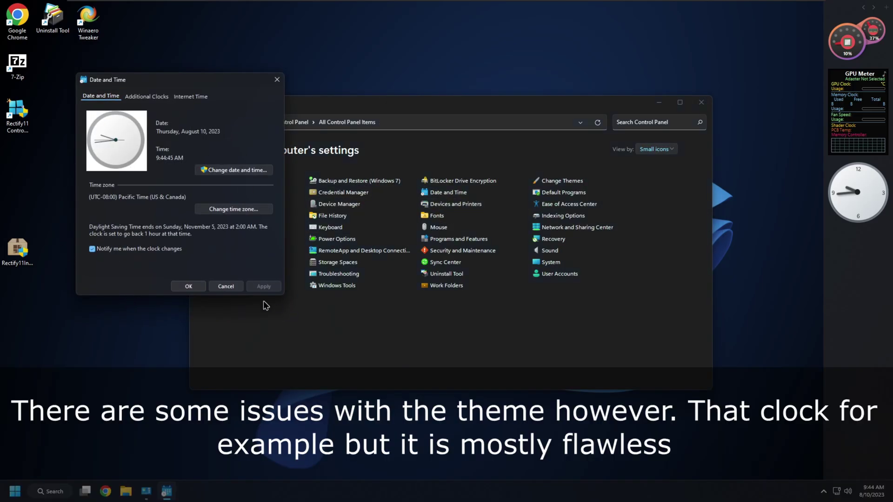
{"action": "left_click", "coordinate": [147, 96]}
{"action": "left_click", "coordinate": [110, 96]}
{"action": "left_click", "coordinate": [162, 134]}
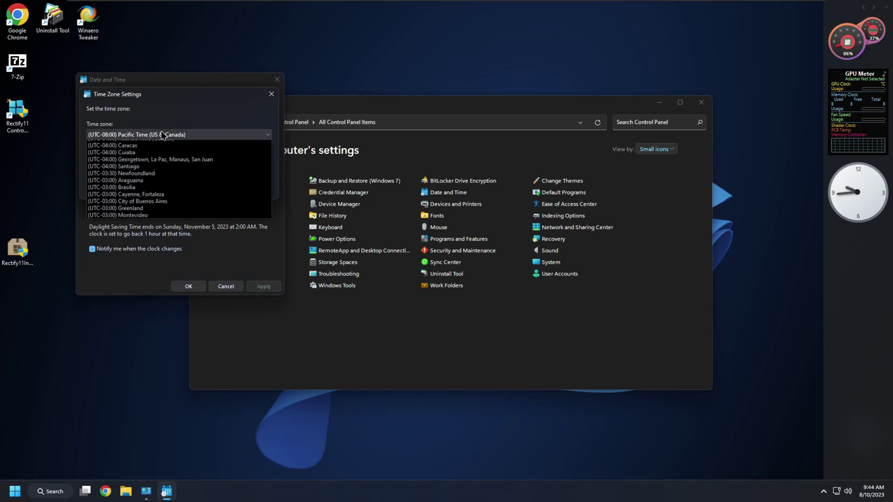
{"action": "left_click_drag", "start_coordinate": [266, 186], "coordinate": [259, 259]}
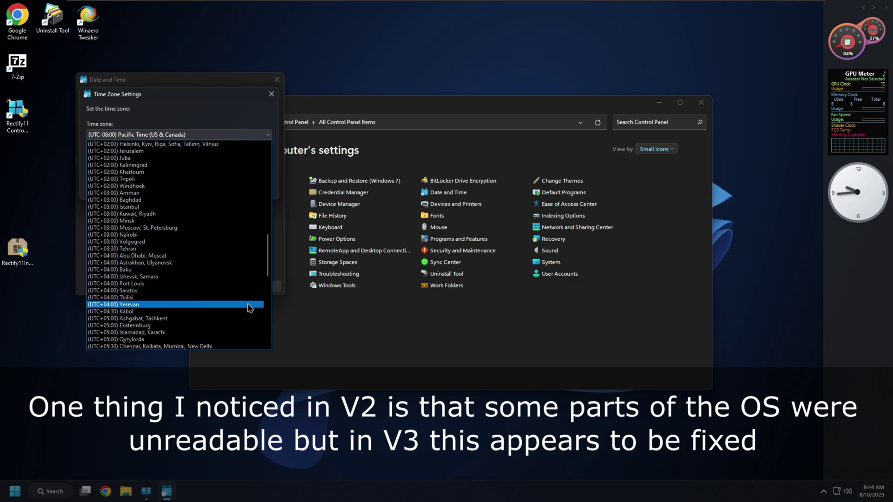
{"action": "left_click", "coordinate": [226, 325]}
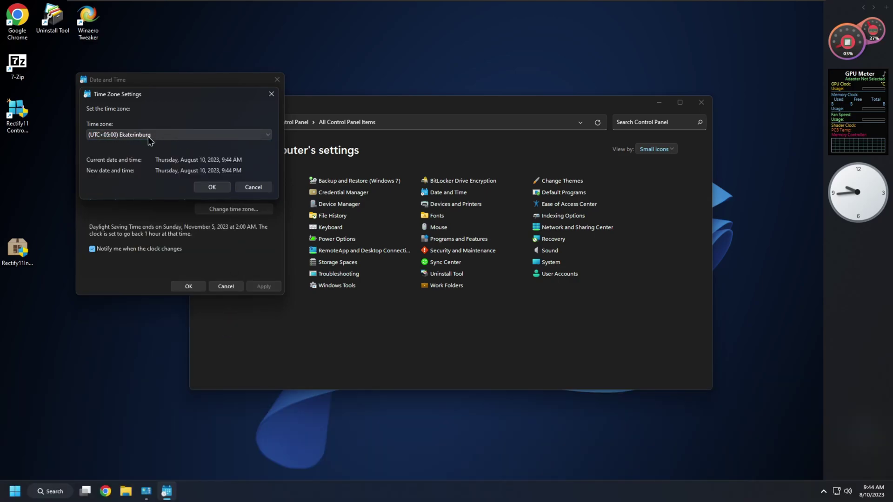
{"action": "left_click", "coordinate": [201, 189]}
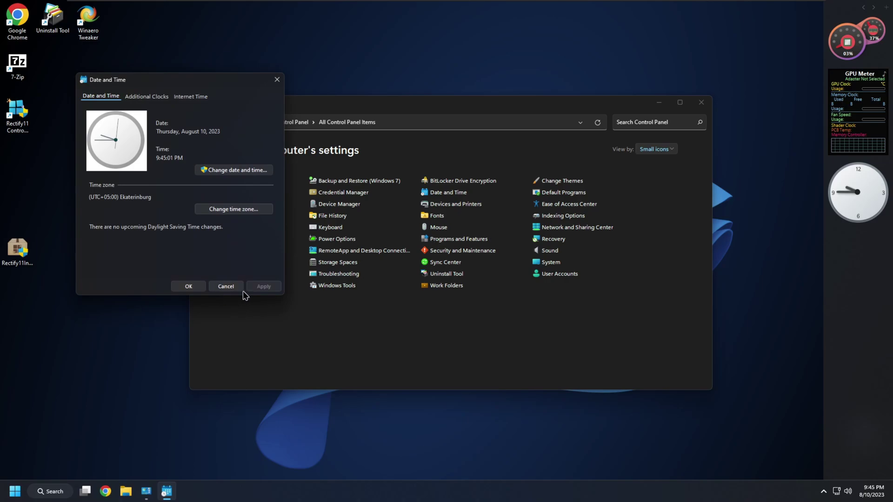
{"action": "left_click", "coordinate": [195, 286]}
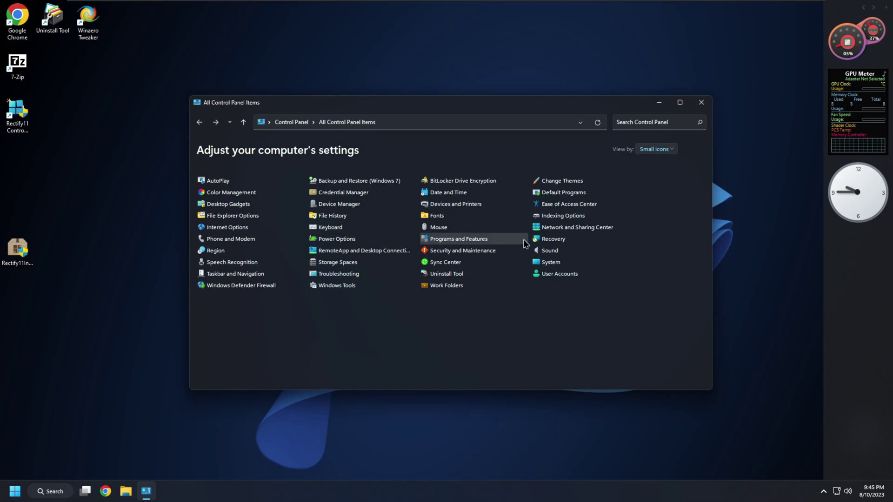
Step: Open the System About page from Control Panel and launch Device Manager from its related settings, allowing it to make changes
{"action": "left_click", "coordinate": [548, 262]}
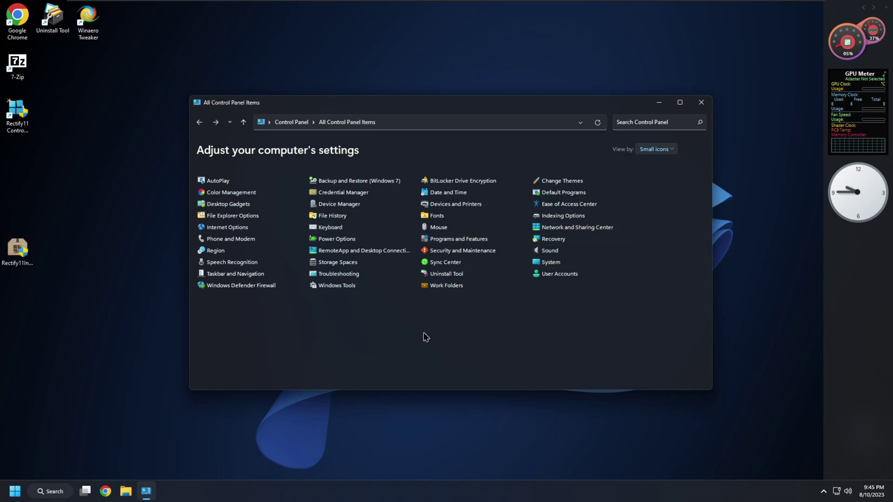
{"action": "left_click_drag", "start_coordinate": [364, 110], "coordinate": [349, 96]}
{"action": "scroll", "coordinate": [408, 313], "scroll_direction": "down", "scroll_amount": 8}
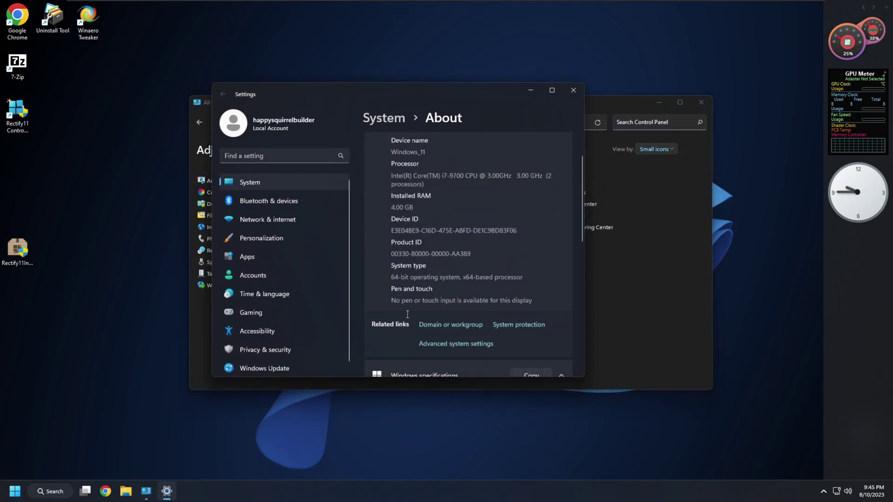
{"action": "left_click", "coordinate": [421, 317]}
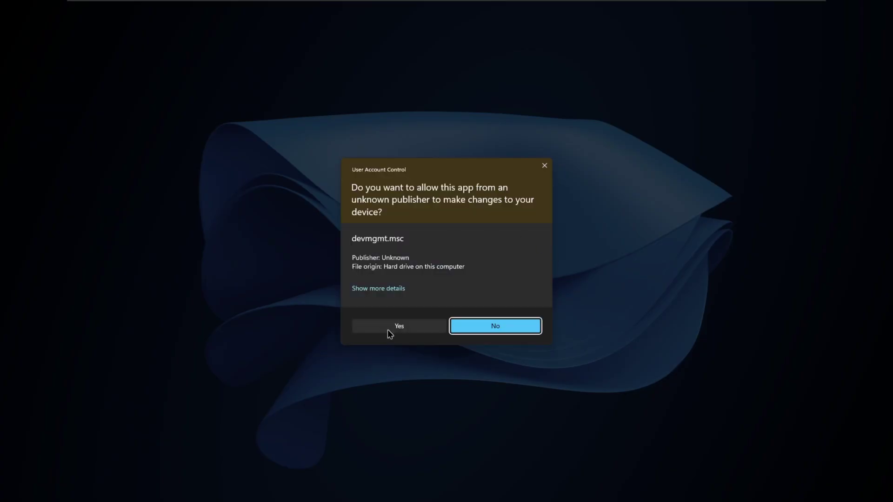
{"action": "left_click", "coordinate": [388, 329]}
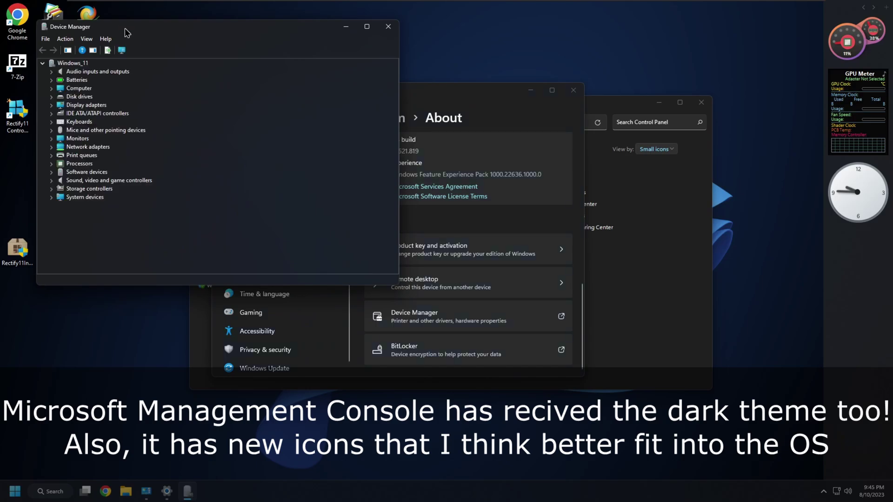
Step: Examine the restyled Device Manager, its menus and the About Microsoft Management Console information
{"action": "left_click_drag", "start_coordinate": [127, 33], "coordinate": [154, 40]}
{"action": "left_click", "coordinate": [133, 48]}
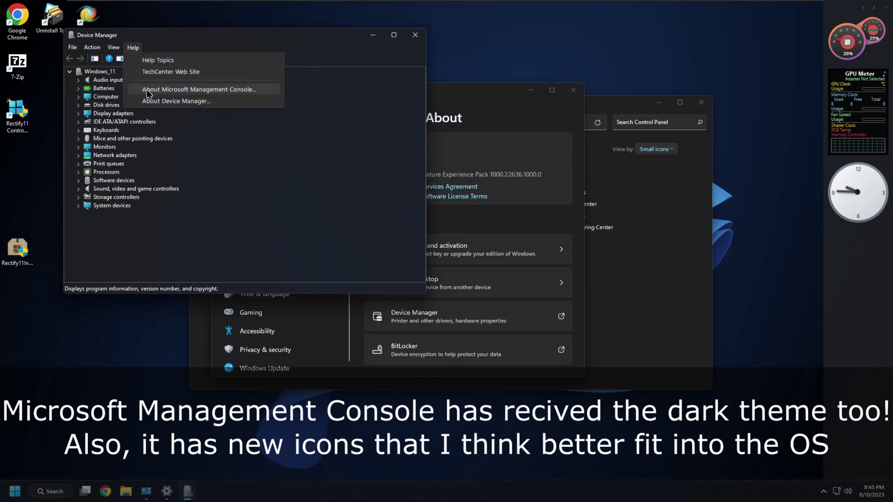
{"action": "left_click", "coordinate": [149, 92]}
{"action": "left_click_drag", "start_coordinate": [236, 71], "coordinate": [245, 43]}
{"action": "left_click", "coordinate": [342, 220]}
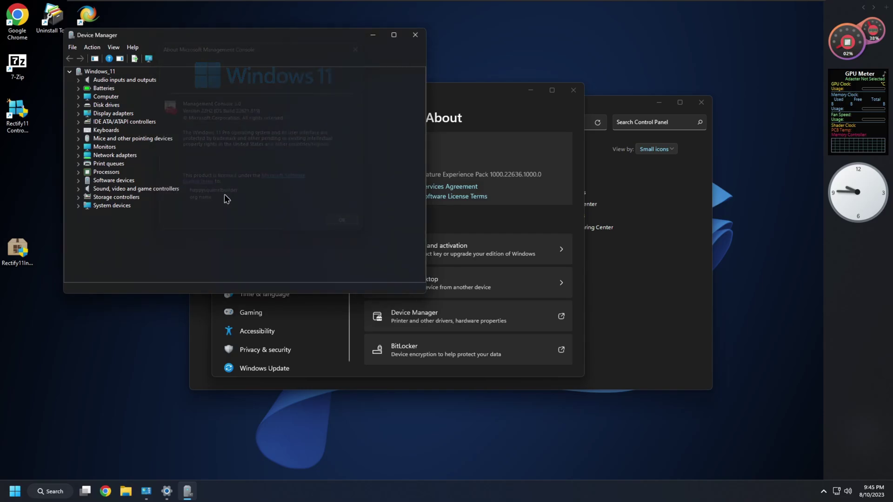
{"action": "left_click", "coordinate": [132, 47]}
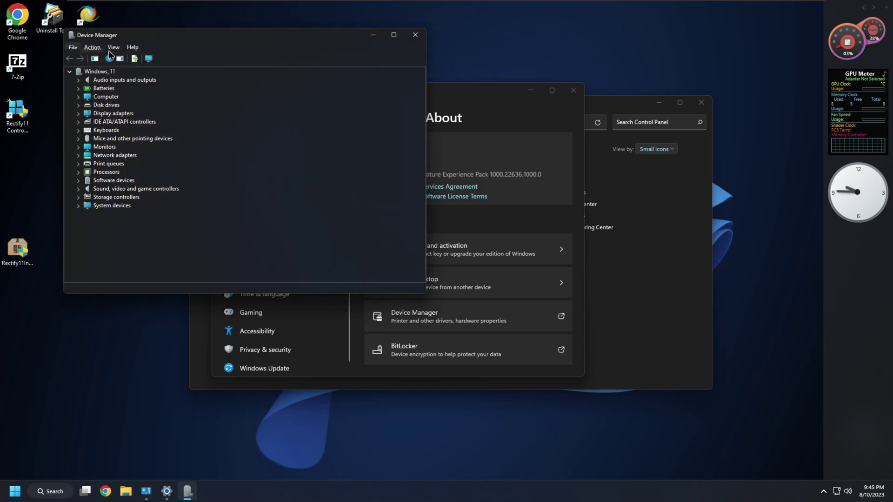
{"action": "left_click", "coordinate": [110, 248]}
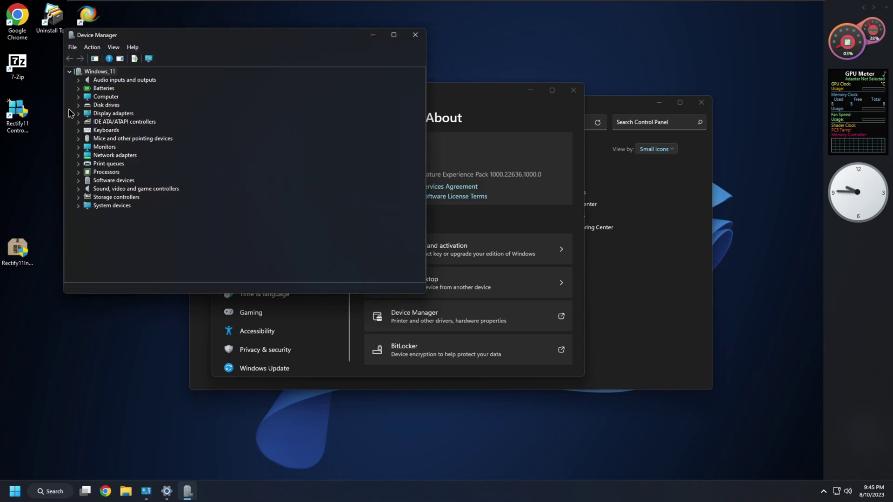
Step: Close the Device Manager, Settings and Control Panel windows
{"action": "left_click", "coordinate": [416, 34]}
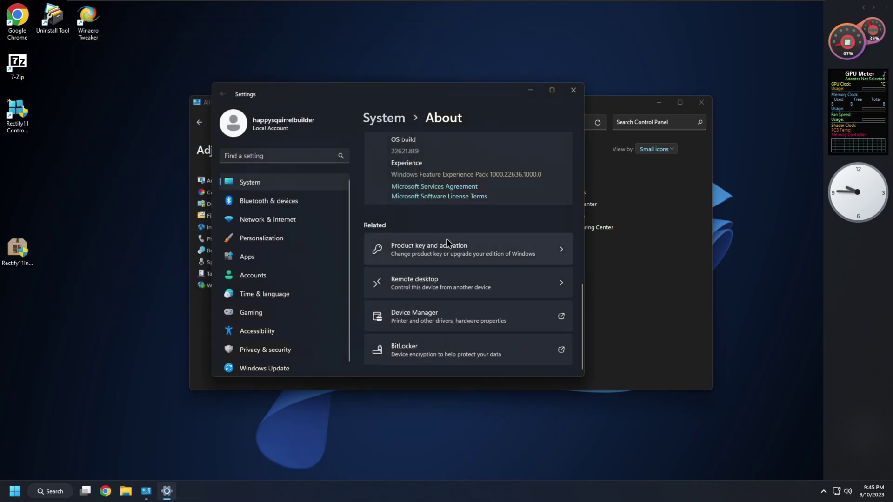
{"action": "scroll", "coordinate": [463, 214], "scroll_direction": "up", "scroll_amount": 5}
{"action": "left_click", "coordinate": [572, 90]}
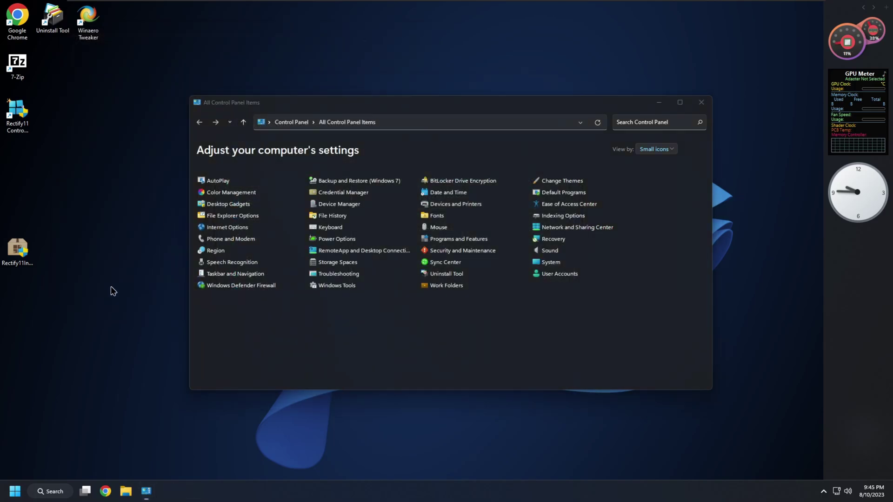
{"action": "left_click", "coordinate": [690, 102]}
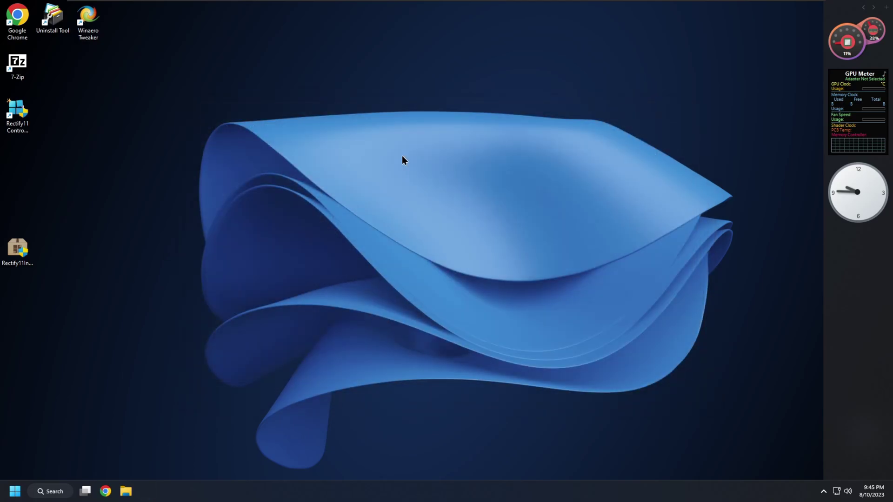
Step: Open the Run dialog, move it toward the middle of the desktop, and view its Browse dialog before cancelling that
{"action": "key", "text": "super+r"}
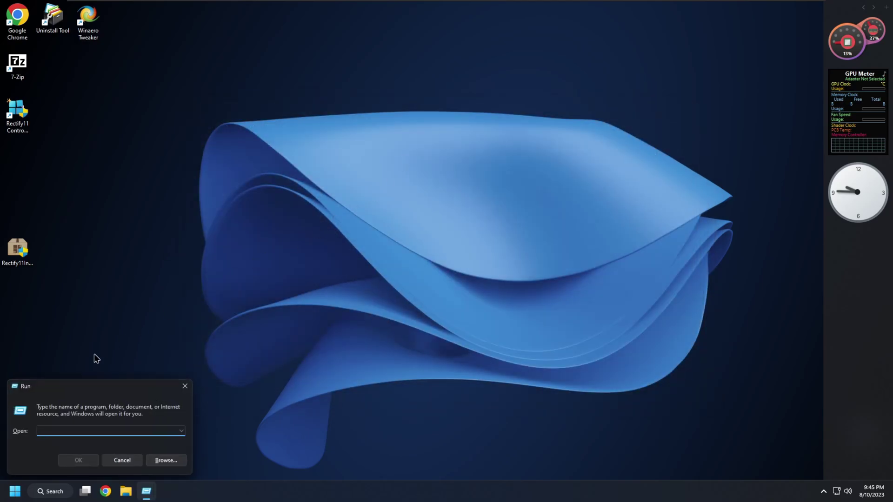
{"action": "left_click_drag", "start_coordinate": [65, 385], "coordinate": [327, 198]}
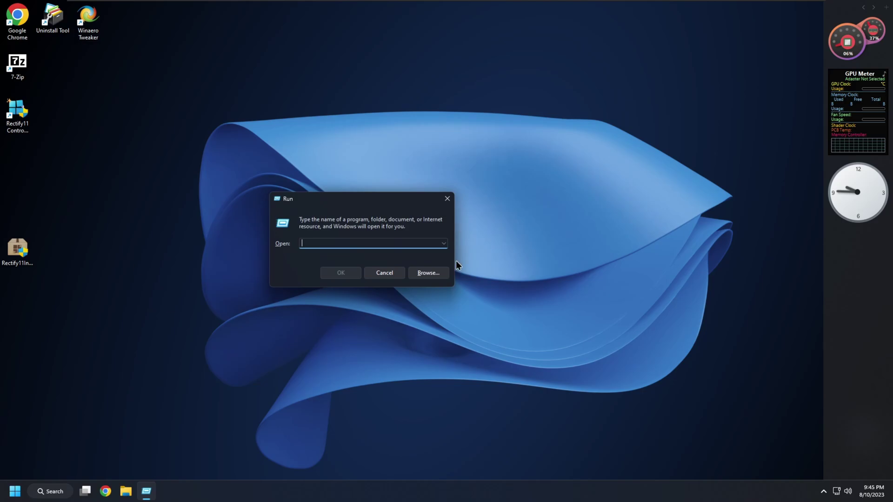
{"action": "left_click", "coordinate": [430, 274]}
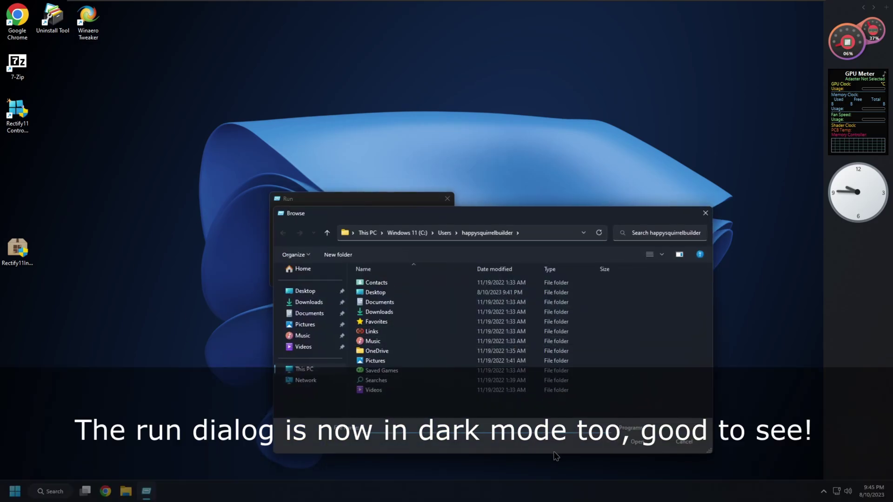
{"action": "left_click", "coordinate": [681, 442]}
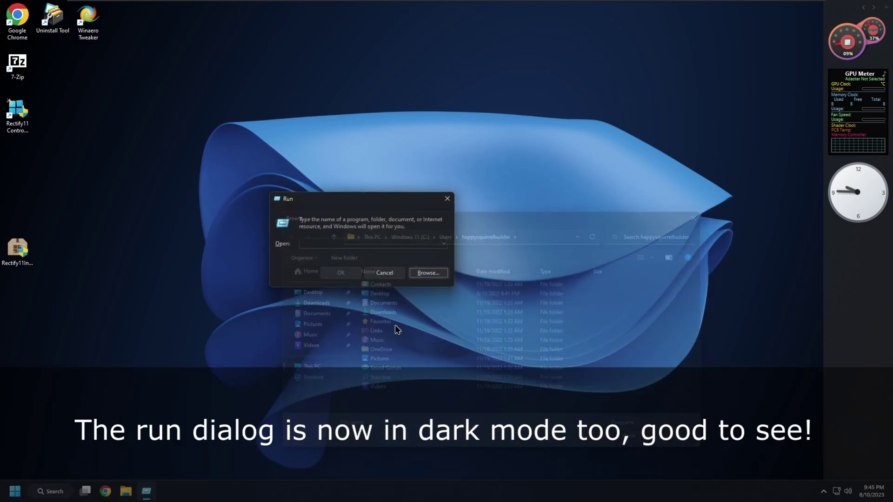
Step: Run winver, view the About Windows information, and close it
{"action": "type", "text": "winver"}
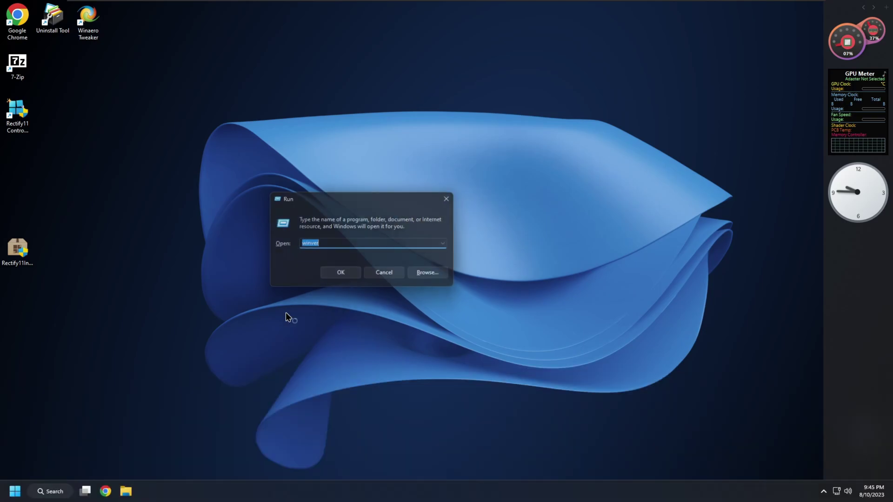
{"action": "key", "text": "Return"}
{"action": "left_click_drag", "start_coordinate": [129, 26], "coordinate": [188, 55]}
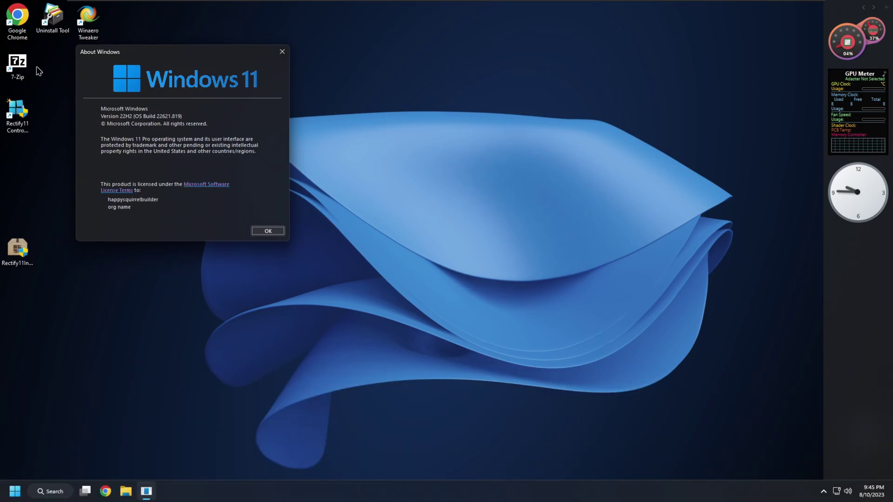
{"action": "left_click", "coordinate": [267, 232]}
Step: Open Paint from the Start menu and bring up its Image Properties dialog
{"action": "key", "text": "super"}
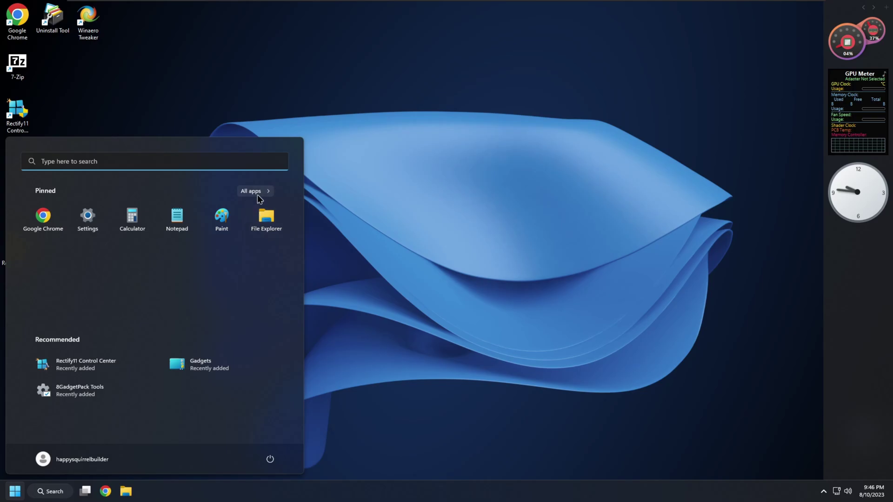
{"action": "key", "text": "super"}
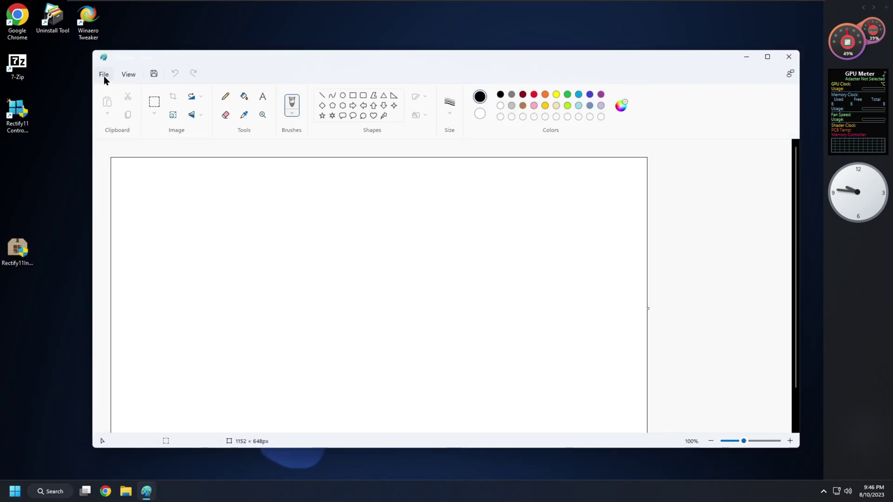
{"action": "left_click", "coordinate": [104, 76]}
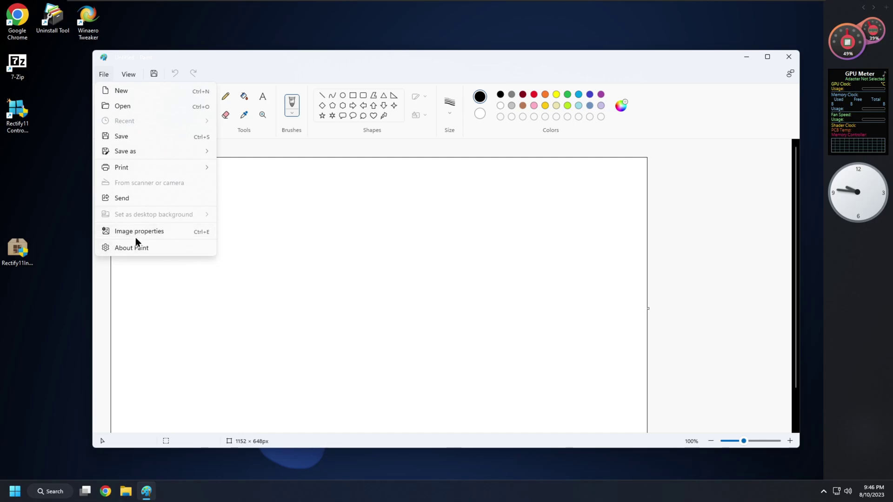
{"action": "left_click", "coordinate": [135, 233]}
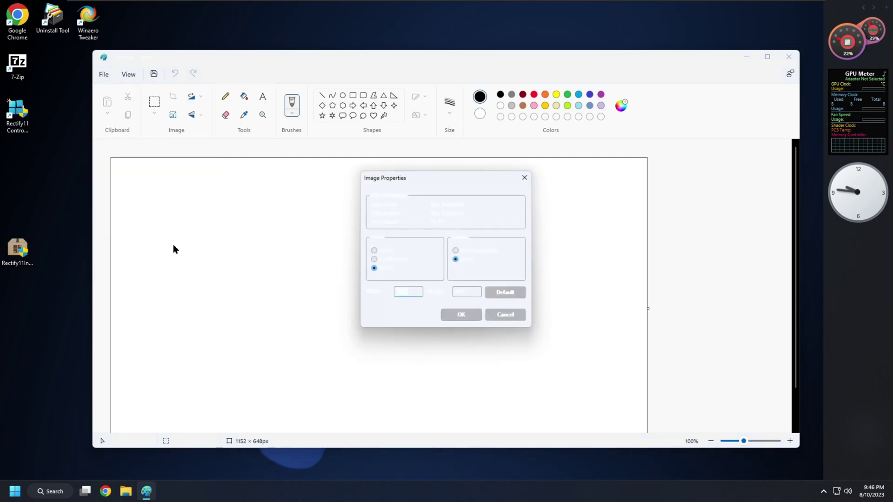
Step: Cancel the Image Properties dialog, view the About Paint information, and close it
{"action": "left_click", "coordinate": [503, 314]}
{"action": "left_click", "coordinate": [106, 77]}
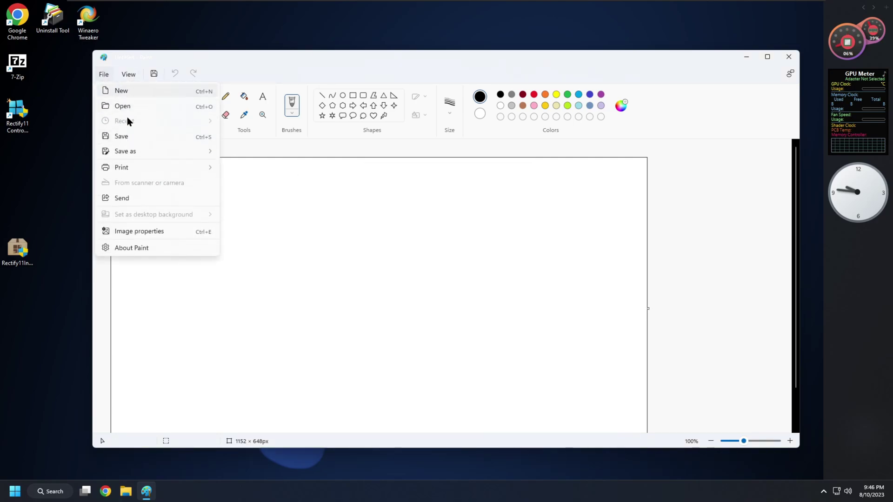
{"action": "left_click", "coordinate": [138, 247]}
{"action": "left_click", "coordinate": [445, 314]}
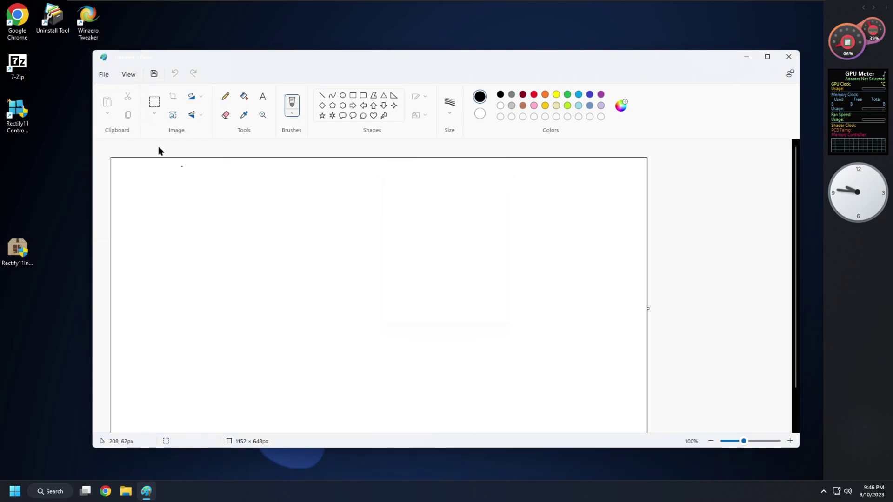
Step: Look through Paint's File and View menus and maximize the Paint window
{"action": "left_click", "coordinate": [105, 76]}
{"action": "left_click", "coordinate": [129, 74]}
{"action": "left_click", "coordinate": [768, 57]}
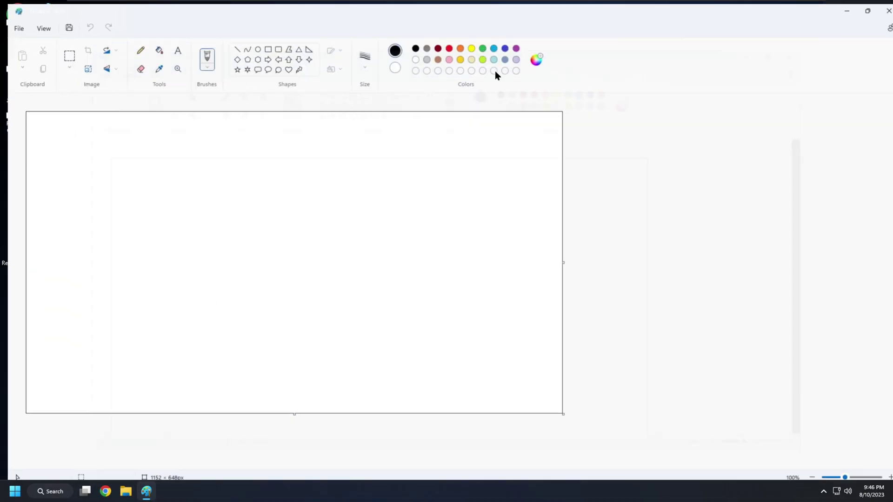
Step: Reopen Image Properties in Paint, shift the dialog aside to inspect it, cancel it, and close Paint
{"action": "left_click", "coordinate": [10, 23]}
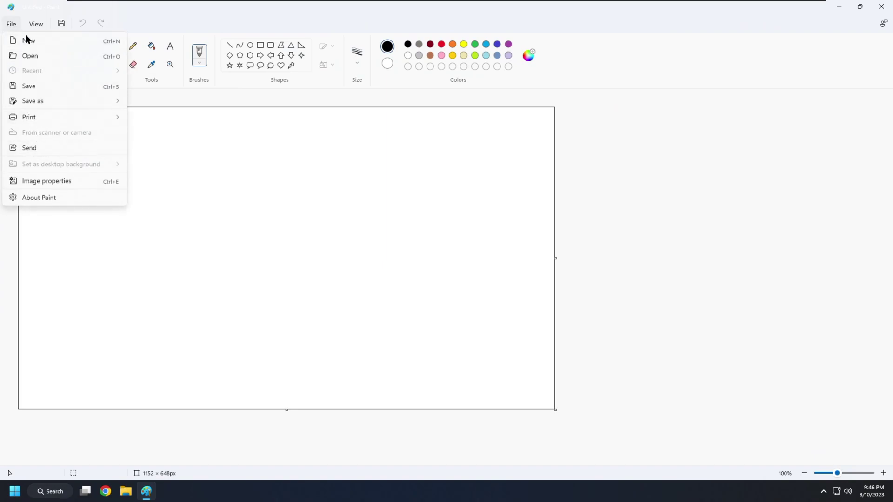
{"action": "left_click", "coordinate": [29, 185]}
{"action": "left_click_drag", "start_coordinate": [403, 165], "coordinate": [362, 163]}
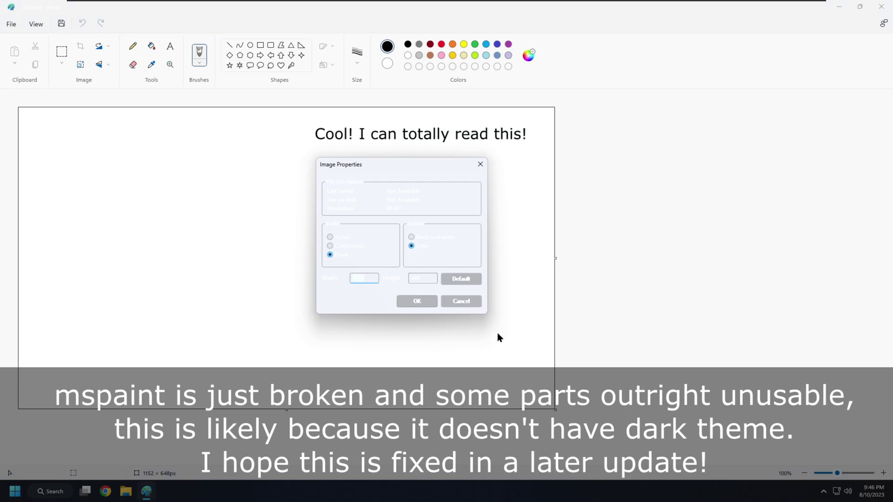
{"action": "left_click", "coordinate": [467, 302]}
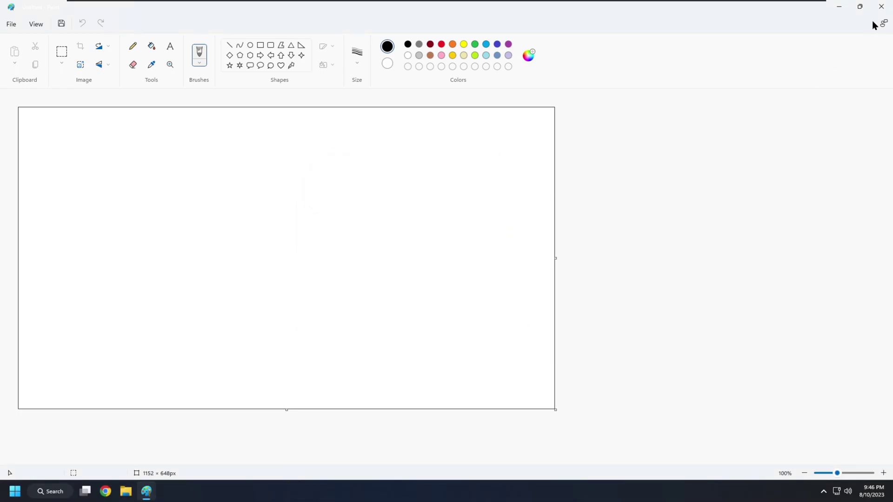
{"action": "left_click", "coordinate": [881, 6]}
Step: Bring up and dismiss the desktop context menu, and browse the full app list in the Start menu
{"action": "right_click", "coordinate": [378, 263]}
{"action": "left_click", "coordinate": [341, 212]}
{"action": "left_click", "coordinate": [15, 491]}
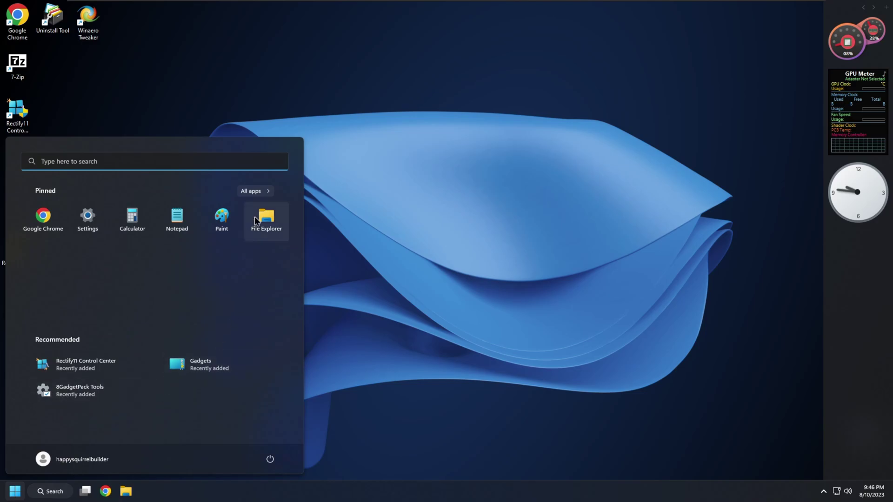
{"action": "left_click", "coordinate": [262, 192]}
{"action": "scroll", "coordinate": [93, 234], "scroll_direction": "down", "scroll_amount": 6}
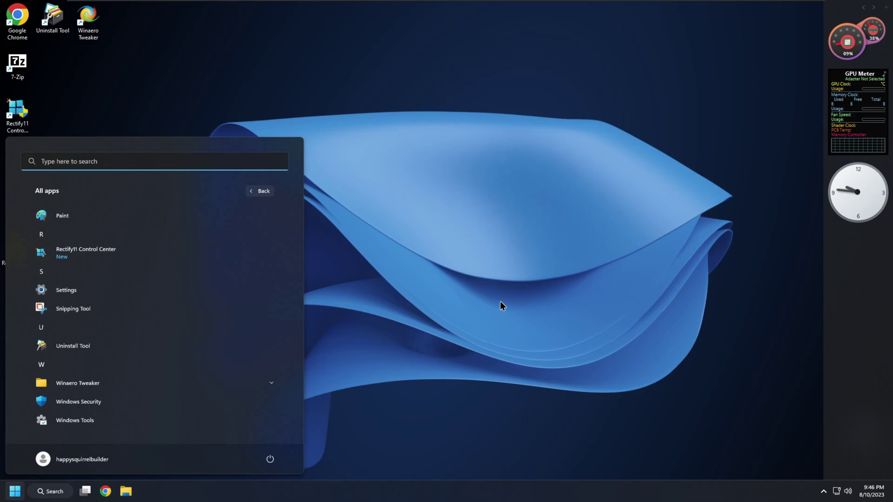
Step: Open Uninstall Tool from the desktop and move its window toward the middle
{"action": "left_click", "coordinate": [62, 18]}
{"action": "double_click", "coordinate": [62, 19]}
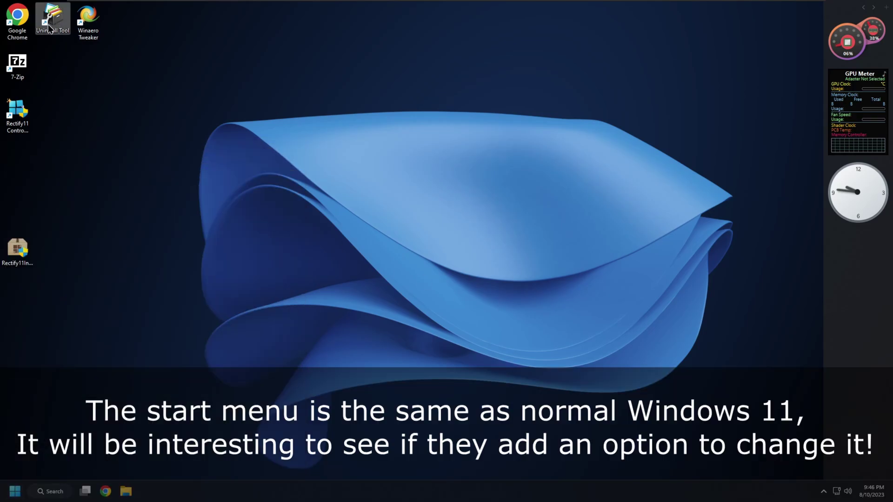
{"action": "left_click_drag", "start_coordinate": [506, 127], "coordinate": [328, 103]}
Step: View the About Uninstall Tool dialog, close it, and exit Uninstall Tool
{"action": "left_click", "coordinate": [333, 122]}
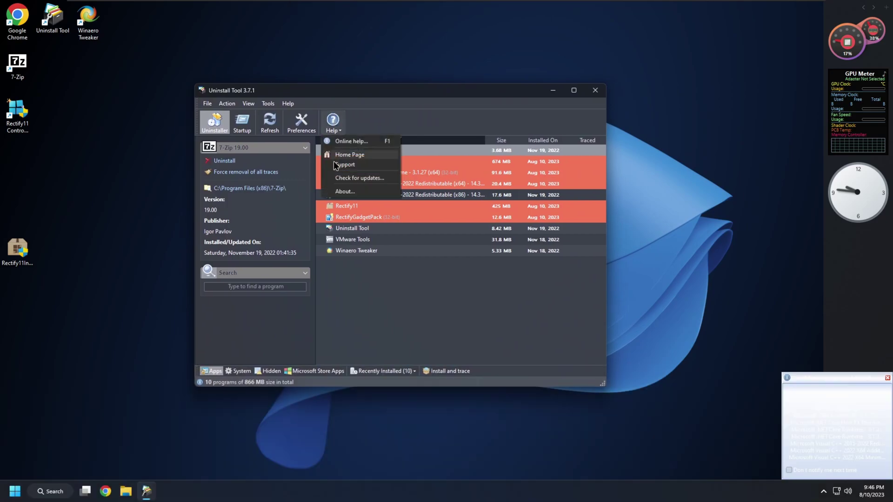
{"action": "left_click", "coordinate": [337, 194]}
{"action": "left_click_drag", "start_coordinate": [386, 174], "coordinate": [217, 191]}
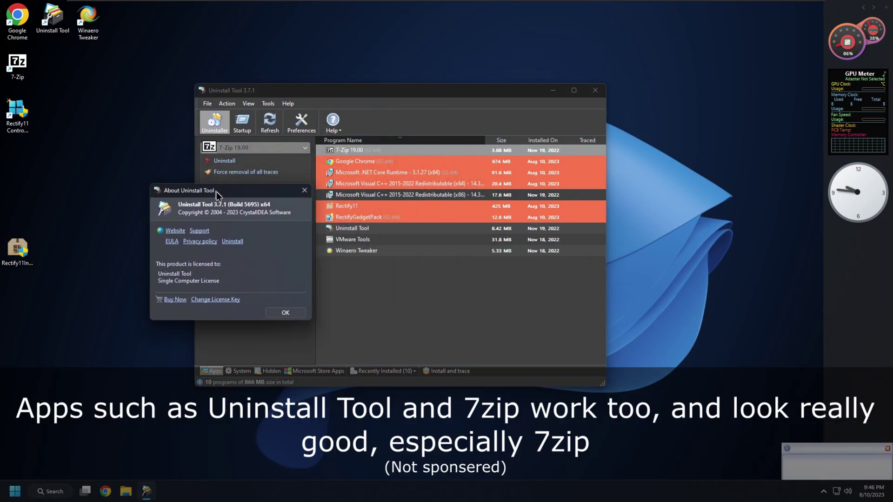
{"action": "left_click", "coordinate": [285, 314]}
{"action": "left_click_drag", "start_coordinate": [372, 310], "coordinate": [409, 294]}
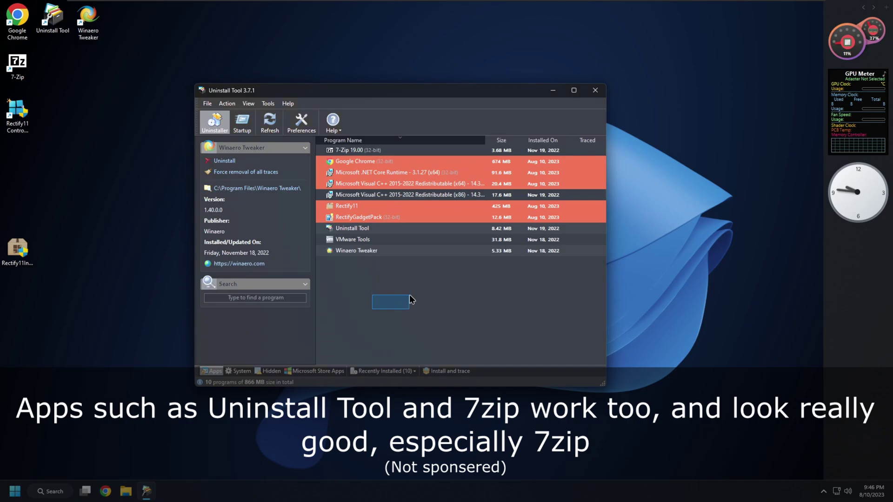
{"action": "left_click", "coordinate": [595, 89]}
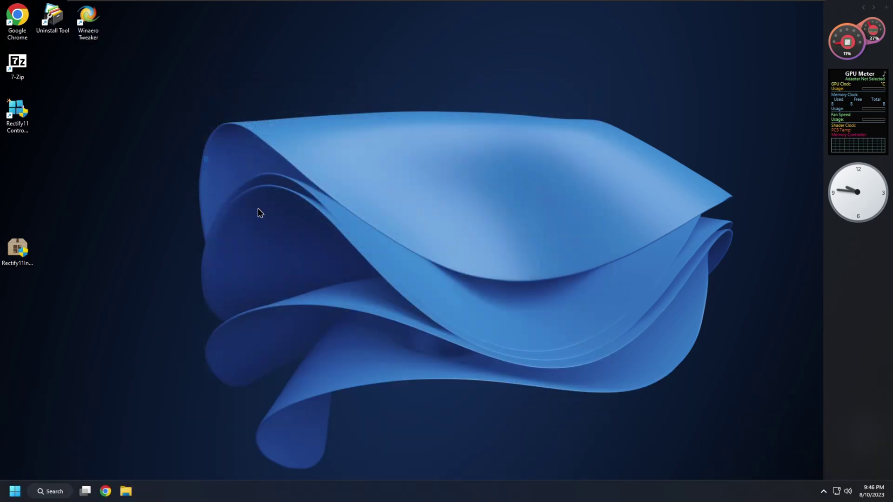
Step: View the desktop context menu, open the Taskbar page in Settings, and close the Settings window
{"action": "right_click", "coordinate": [206, 149]}
{"action": "left_click", "coordinate": [230, 185]}
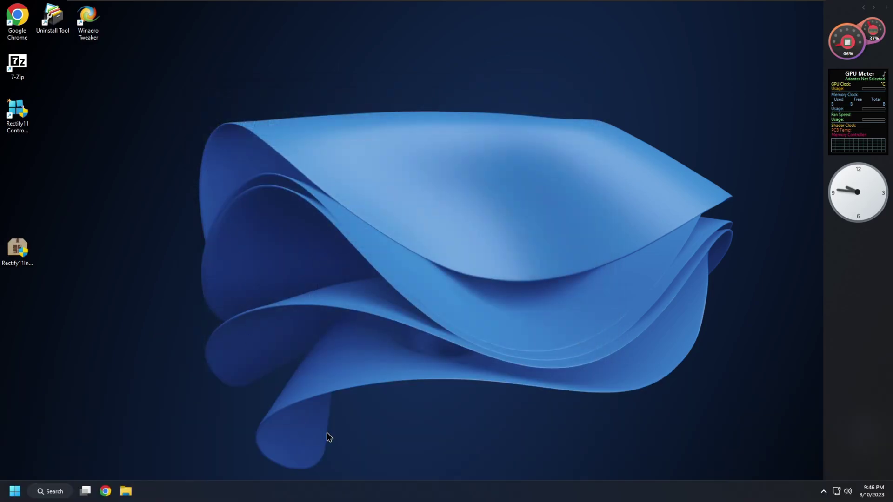
{"action": "right_click", "coordinate": [219, 497]}
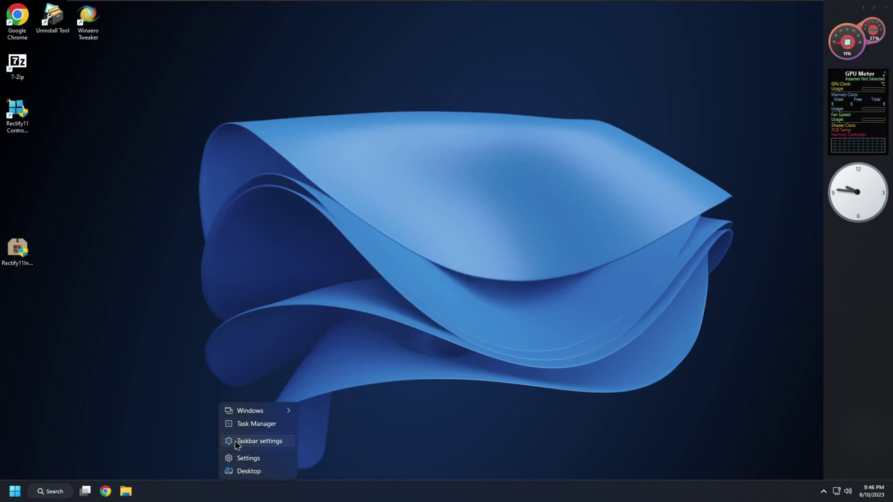
{"action": "left_click", "coordinate": [247, 442]}
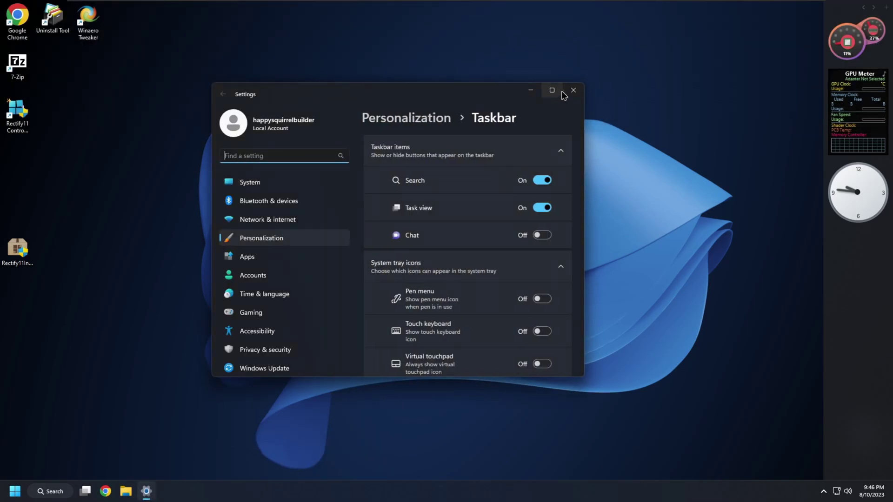
{"action": "left_click", "coordinate": [571, 91]}
Step: Open Task Manager, move its window lower, examine the process list on the Details page, and close it
{"action": "right_click", "coordinate": [290, 494]}
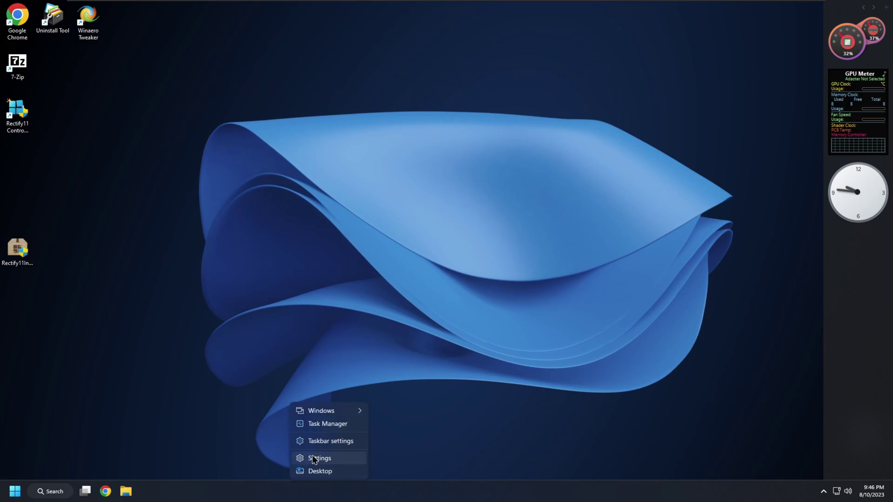
{"action": "left_click", "coordinate": [324, 423]}
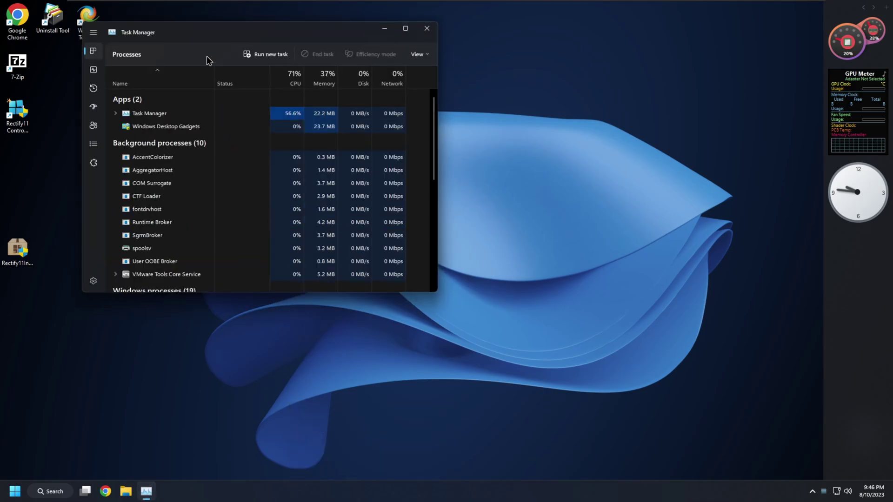
{"action": "left_click_drag", "start_coordinate": [200, 34], "coordinate": [246, 178]}
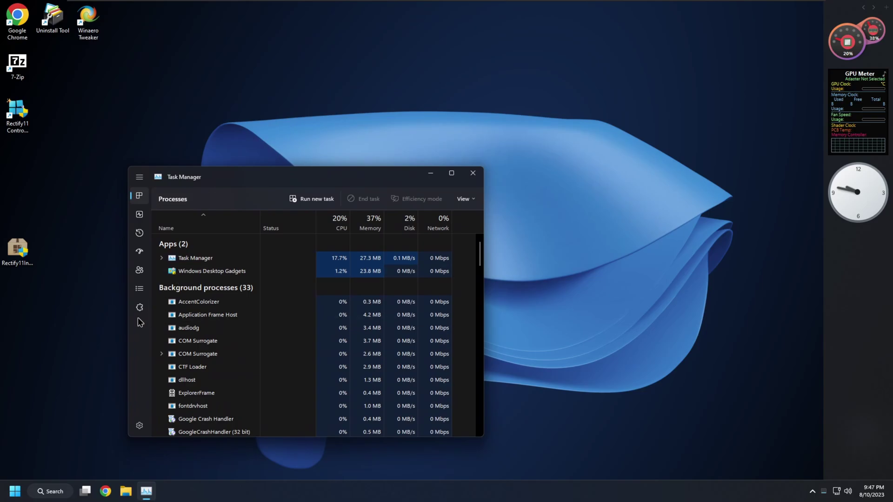
{"action": "left_click", "coordinate": [139, 288]}
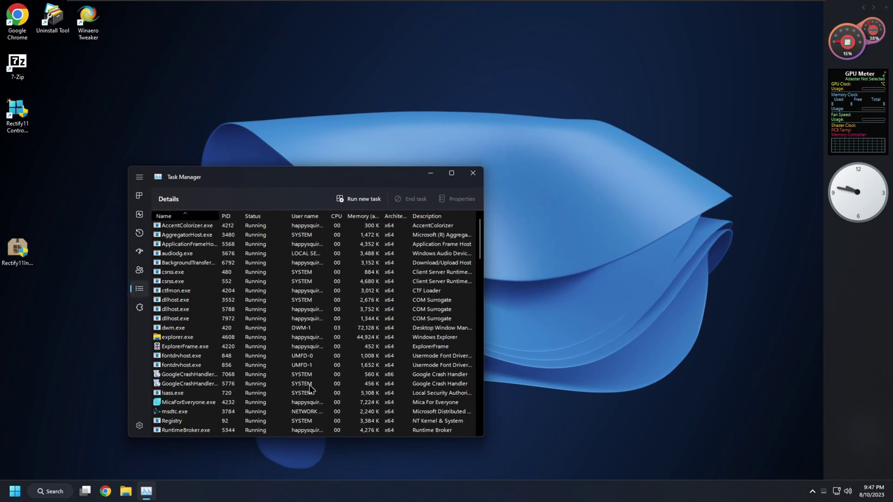
{"action": "scroll", "coordinate": [206, 342], "scroll_direction": "down", "scroll_amount": 5}
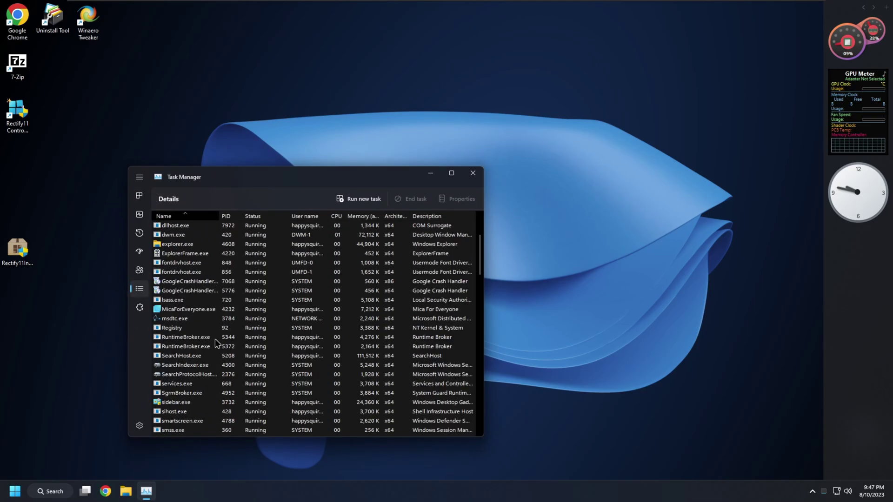
{"action": "left_click", "coordinate": [473, 173]}
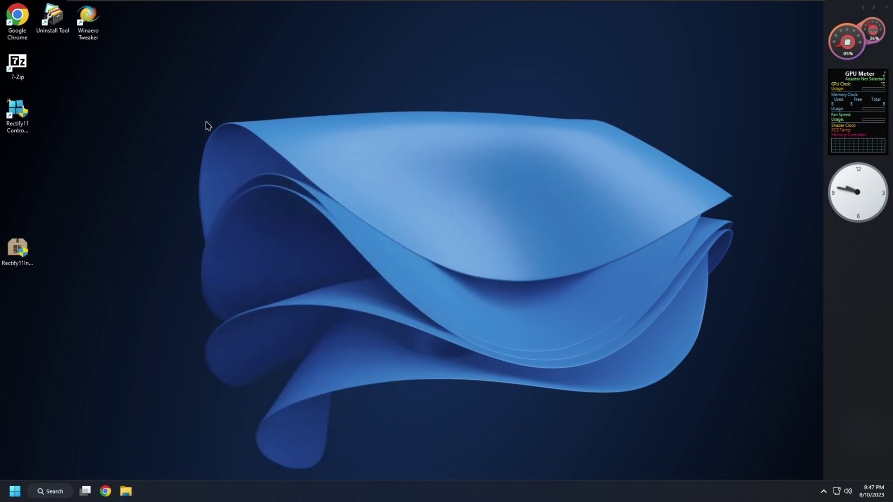
Step: Examine the Start menu and the taskbar's hidden icons, quick settings, notification calendar and context menu
{"action": "left_click", "coordinate": [15, 491]}
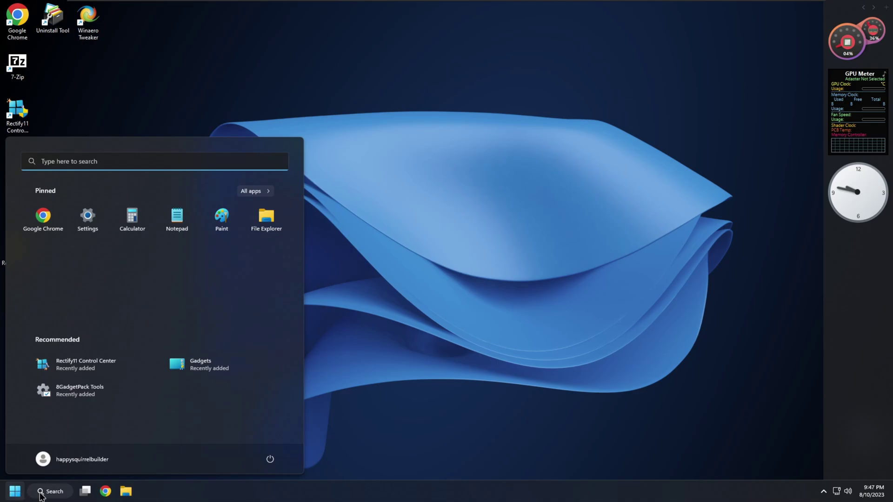
{"action": "left_click", "coordinate": [473, 319]}
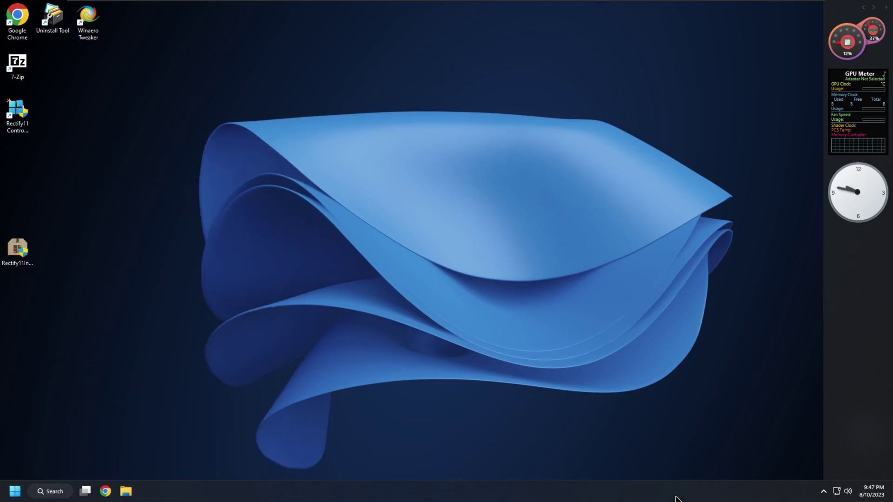
{"action": "left_click", "coordinate": [823, 492]}
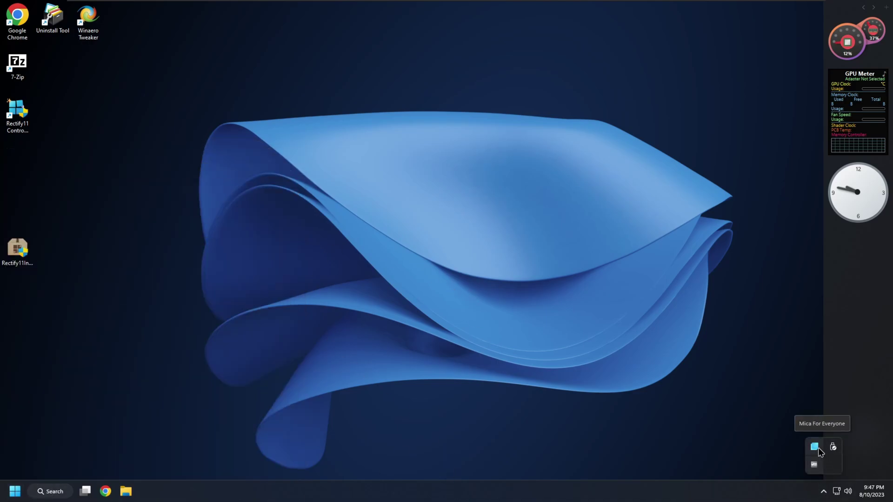
{"action": "left_click", "coordinate": [839, 495]}
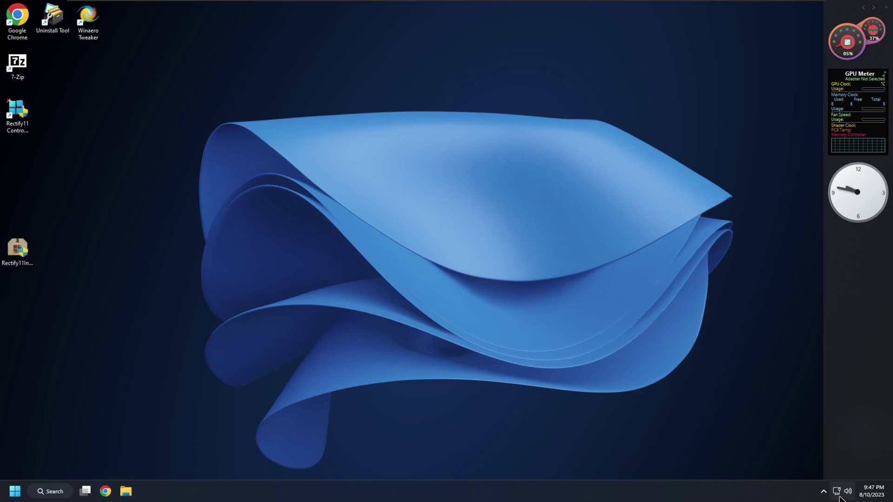
{"action": "left_click", "coordinate": [839, 497]}
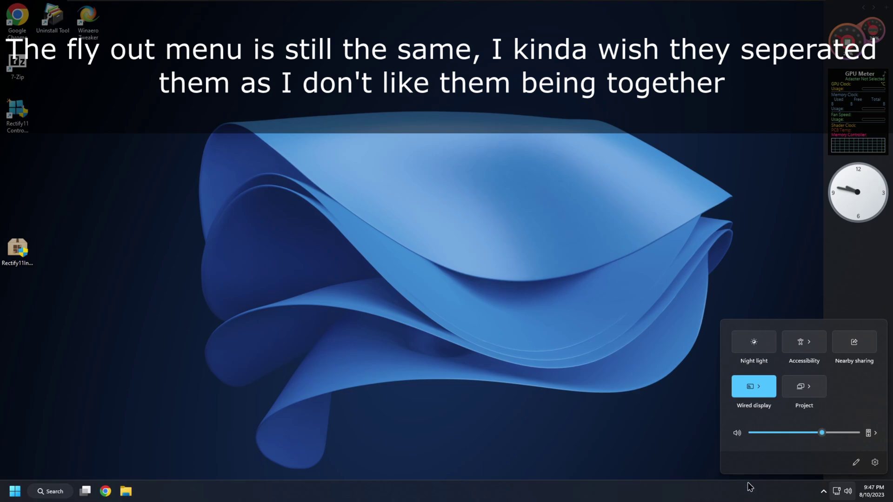
{"action": "left_click", "coordinate": [871, 491]}
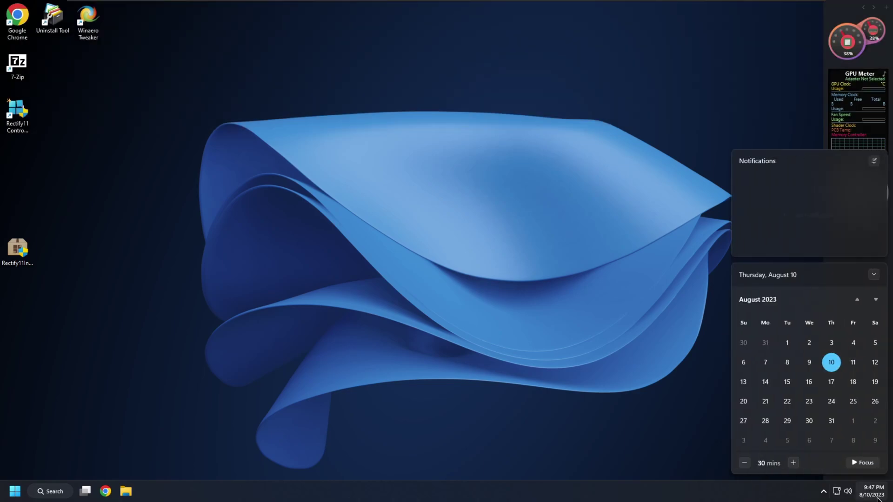
{"action": "right_click", "coordinate": [457, 491]}
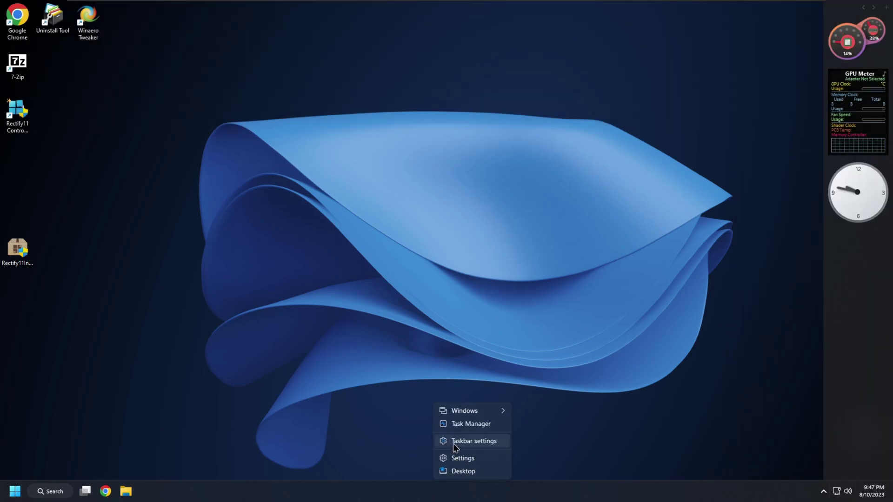
{"action": "left_click", "coordinate": [160, 474]}
Step: Open Calculator from the Start menu and move its window away from the desktop icons
{"action": "left_click", "coordinate": [14, 491]}
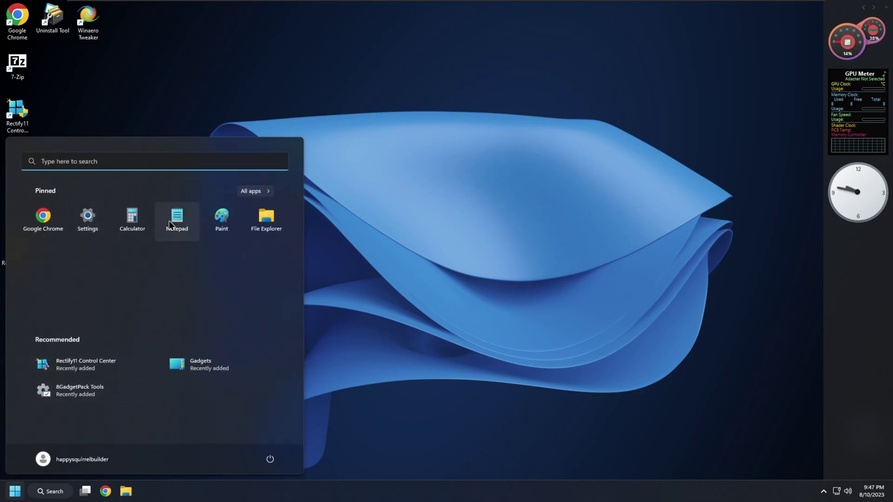
{"action": "left_click", "coordinate": [132, 216]}
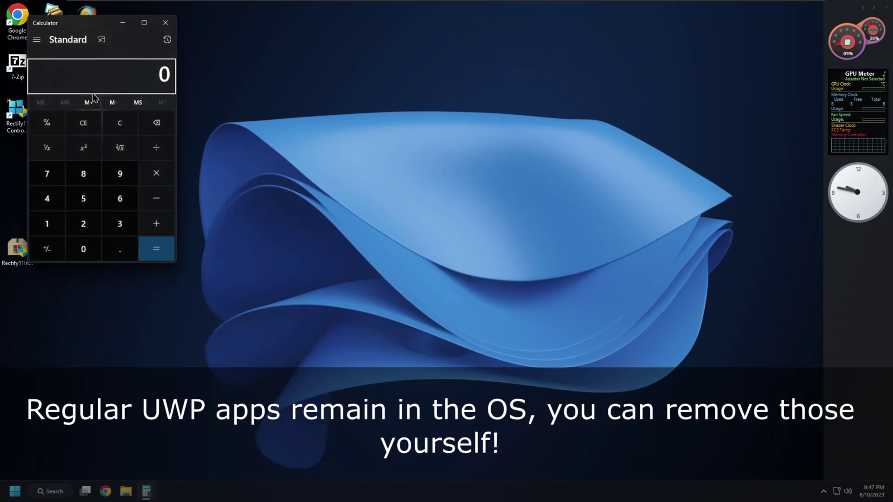
{"action": "left_click_drag", "start_coordinate": [87, 24], "coordinate": [196, 64]}
Step: Calculate 60 + 9 in Calculator and close it
{"action": "left_click", "coordinate": [228, 238]}
{"action": "left_click", "coordinate": [192, 287]}
{"action": "left_click", "coordinate": [264, 260]}
{"action": "left_click", "coordinate": [227, 225]}
{"action": "left_click", "coordinate": [271, 290]}
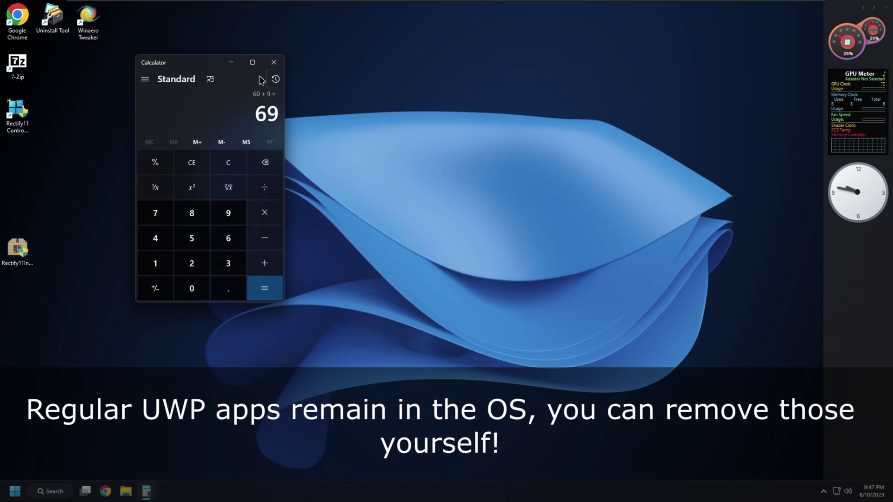
{"action": "left_click", "coordinate": [273, 62]}
Step: Launch Rectify11 Control Center from the desktop and allow it to make changes to the device
{"action": "key", "text": "super"}
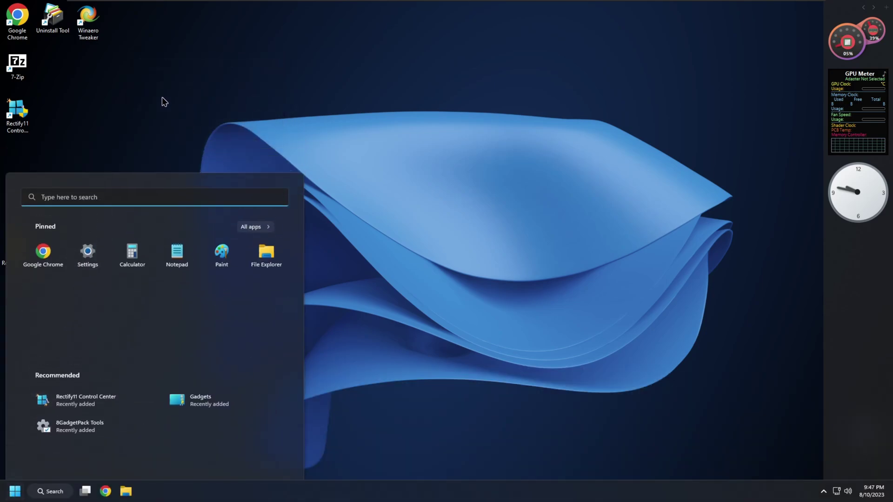
{"action": "double_click", "coordinate": [4, 125]}
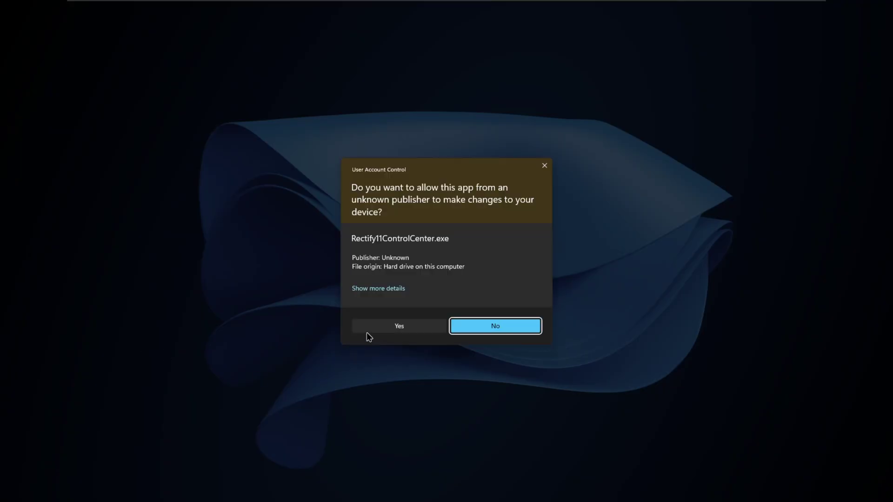
{"action": "left_click", "coordinate": [374, 323]}
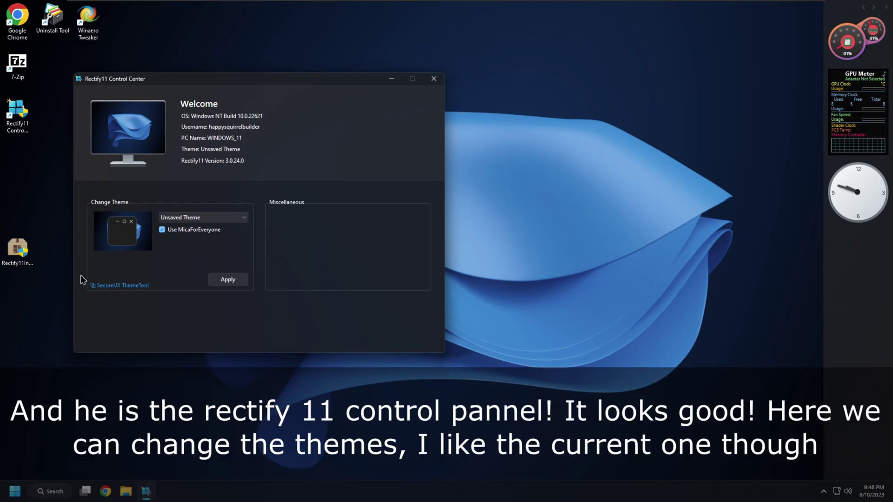
Step: View the available themes in Rectify11 Control Center without changing the selection, and close the window
{"action": "left_click", "coordinate": [198, 217]}
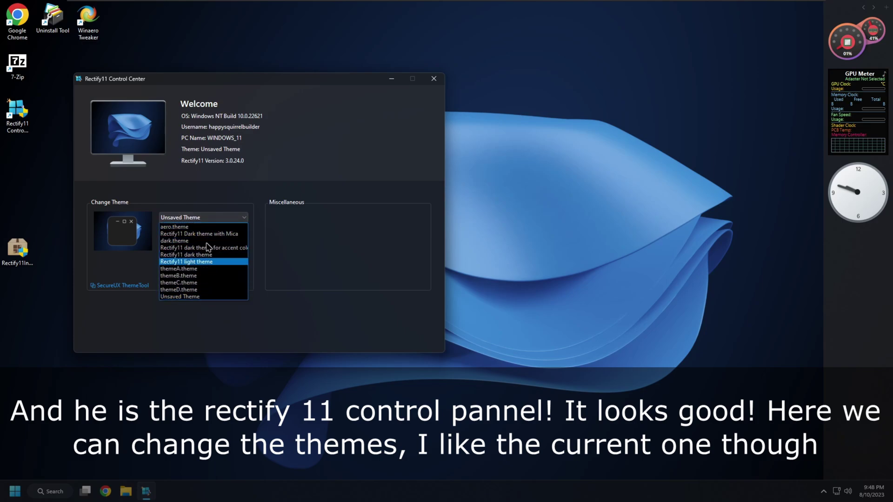
{"action": "left_click", "coordinate": [208, 219]}
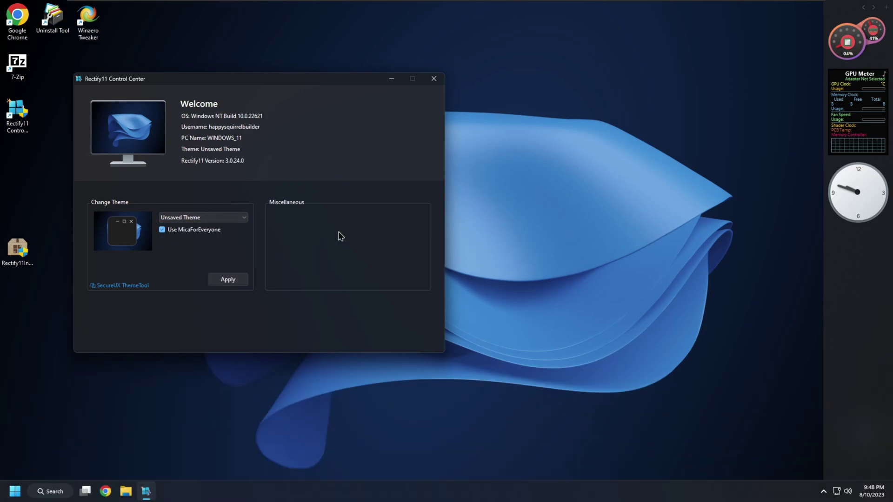
{"action": "left_click", "coordinate": [433, 79]}
Step: Examine the desktop context menu, the Start menu, and the context menus of the gadget sidebar and the taskbar
{"action": "right_click", "coordinate": [329, 105]}
{"action": "left_click", "coordinate": [197, 246]}
{"action": "left_click", "coordinate": [15, 491]}
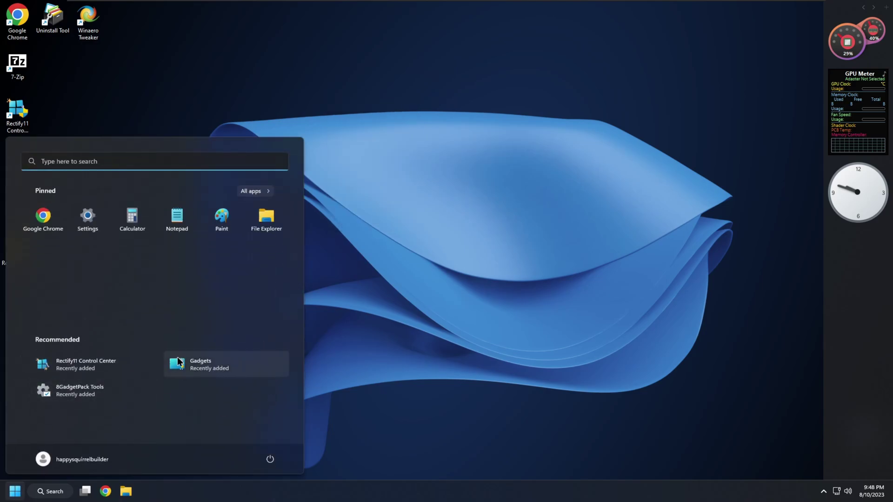
{"action": "left_click", "coordinate": [450, 289]}
{"action": "right_click", "coordinate": [841, 352]}
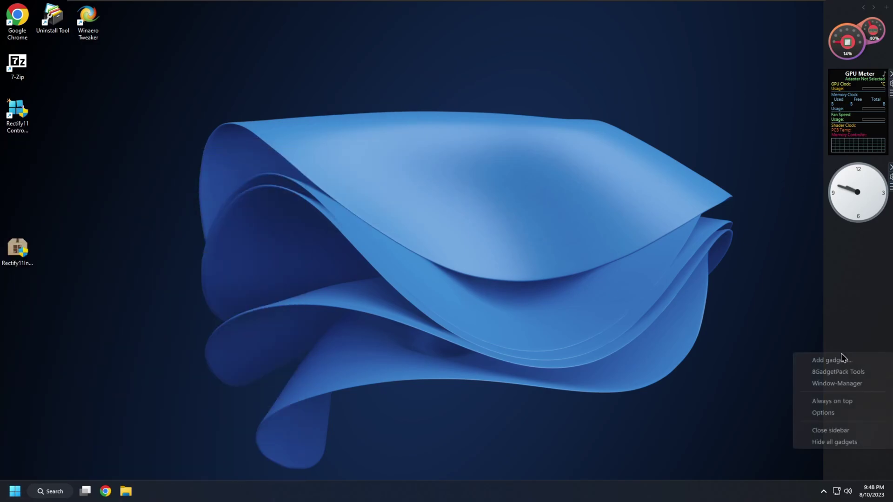
{"action": "left_click", "coordinate": [840, 355]}
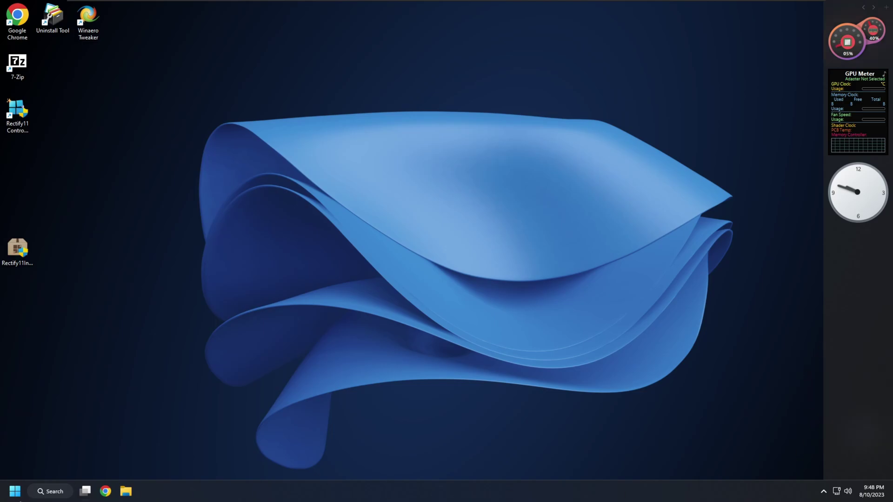
{"action": "right_click", "coordinate": [188, 496]}
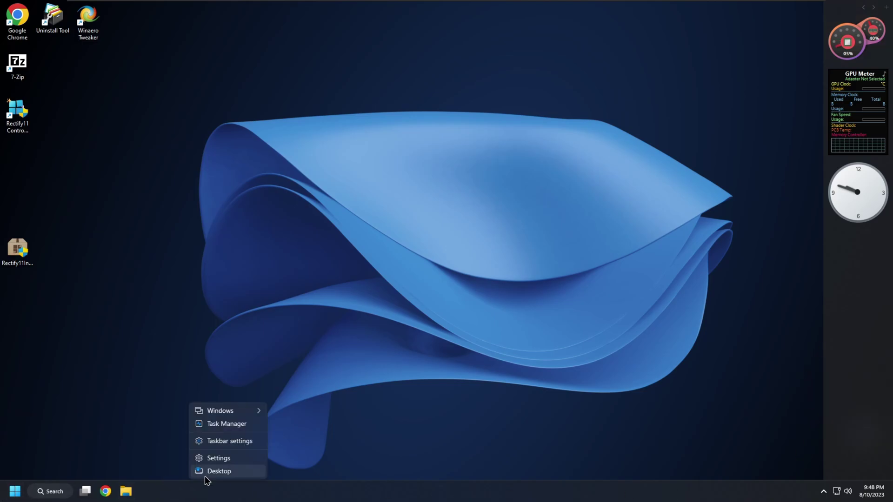
{"action": "left_click", "coordinate": [205, 475]}
Step: Open Uninstall Tool and 7-Zip from the desktop and arrange their windows so both can be seen
{"action": "double_click", "coordinate": [53, 21]}
{"action": "left_click_drag", "start_coordinate": [239, 93], "coordinate": [188, 74]}
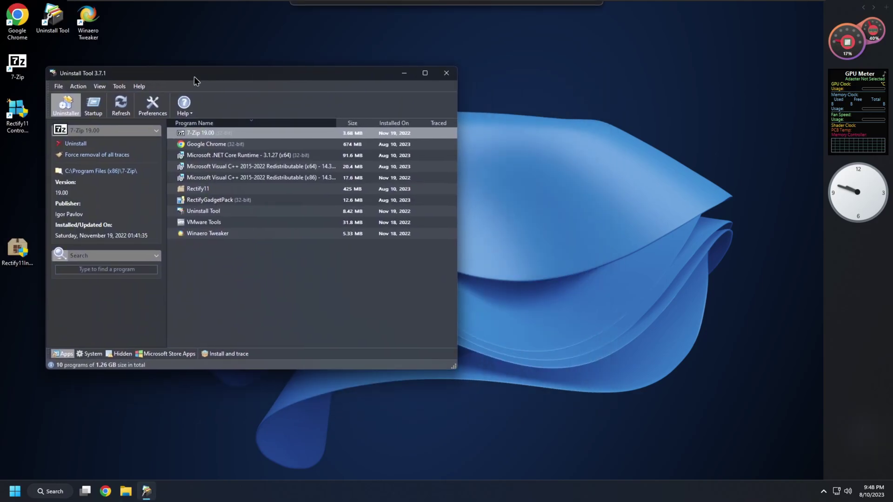
{"action": "double_click", "coordinate": [17, 65]}
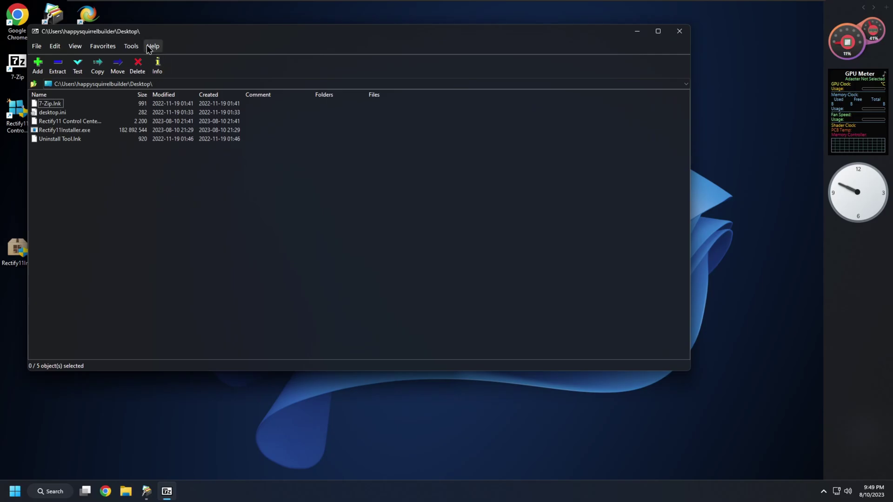
{"action": "left_click_drag", "start_coordinate": [140, 27], "coordinate": [320, 103]}
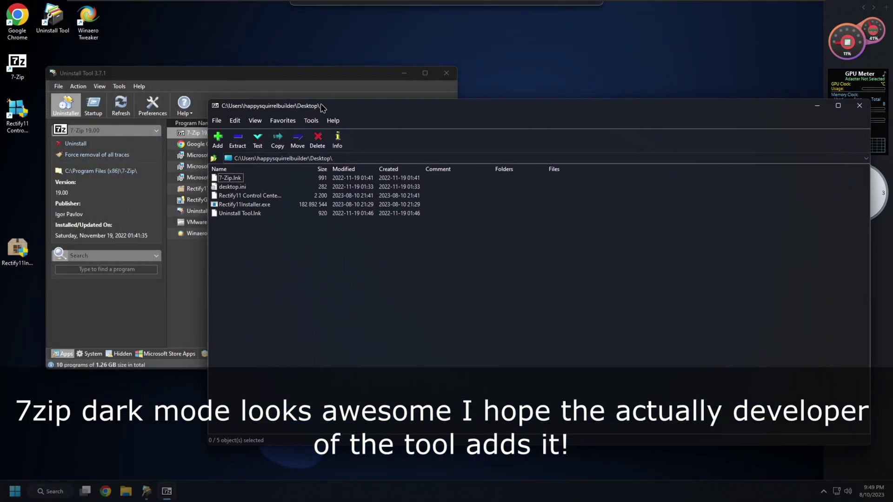
Step: View the About 7-Zip dialog, dismiss it, and move the 7-Zip window further away from Uninstall Tool
{"action": "left_click", "coordinate": [333, 121]}
{"action": "left_click", "coordinate": [350, 158]}
{"action": "left_click_drag", "start_coordinate": [432, 180], "coordinate": [404, 180]}
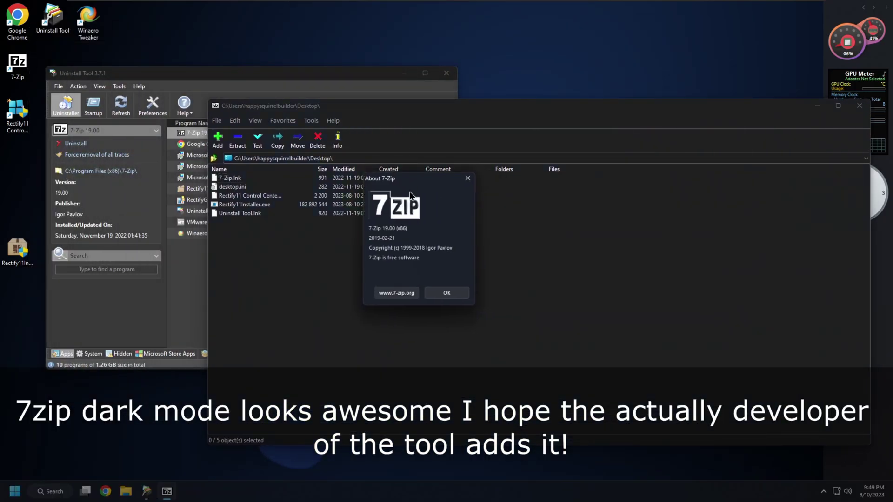
{"action": "left_click", "coordinate": [446, 293]}
{"action": "left_click_drag", "start_coordinate": [312, 108], "coordinate": [374, 138]}
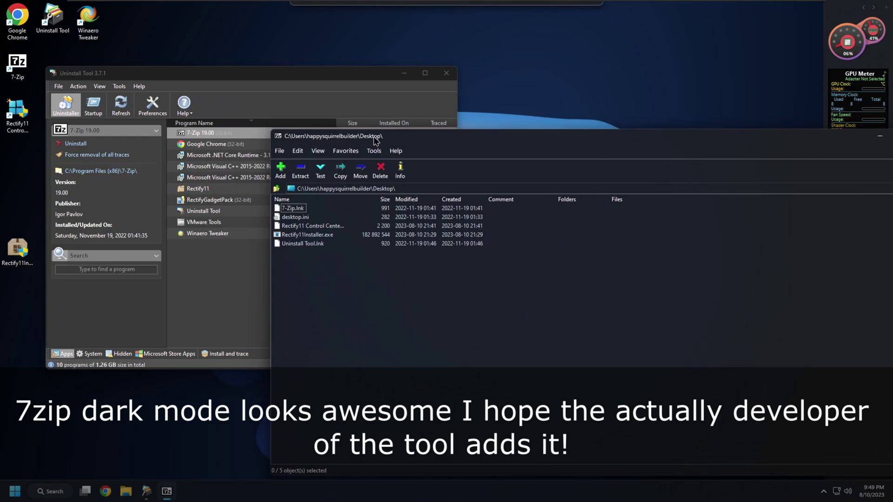
Step: Show the desktop, and close the Uninstall Tool and 7-Zip windows
{"action": "right_click", "coordinate": [208, 493]}
{"action": "left_click", "coordinate": [237, 472]}
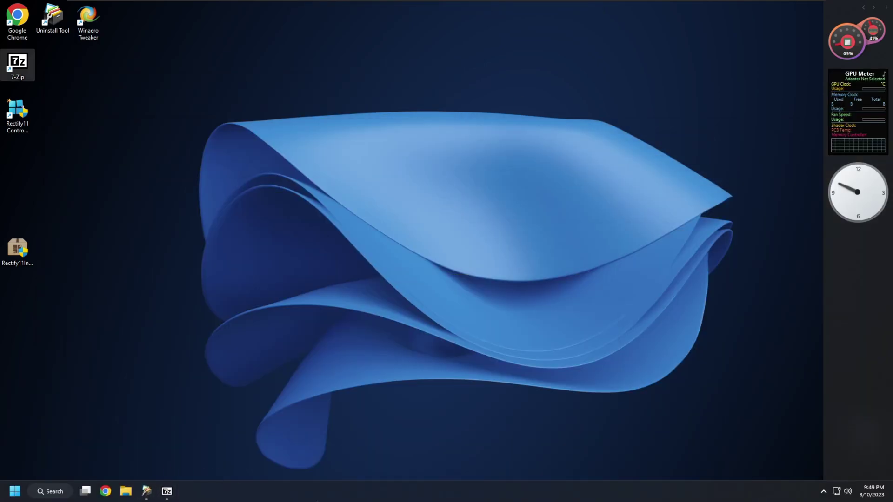
{"action": "left_click", "coordinate": [147, 491]}
{"action": "right_click", "coordinate": [147, 491]}
{"action": "left_click", "coordinate": [149, 464]}
{"action": "left_click", "coordinate": [147, 491]}
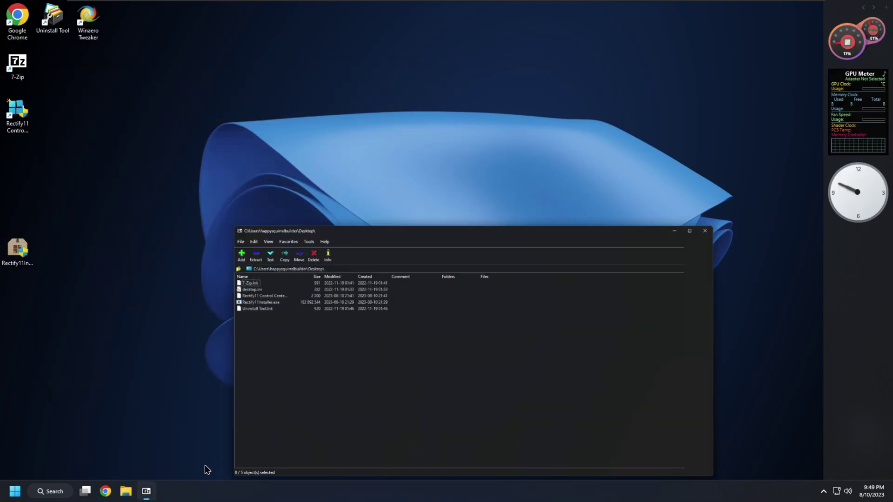
{"action": "left_click", "coordinate": [730, 143]}
Step: Open the advanced System Properties from the desktop and bring up the Environment Variables dialog
{"action": "right_click", "coordinate": [356, 161]}
{"action": "left_click", "coordinate": [160, 189]}
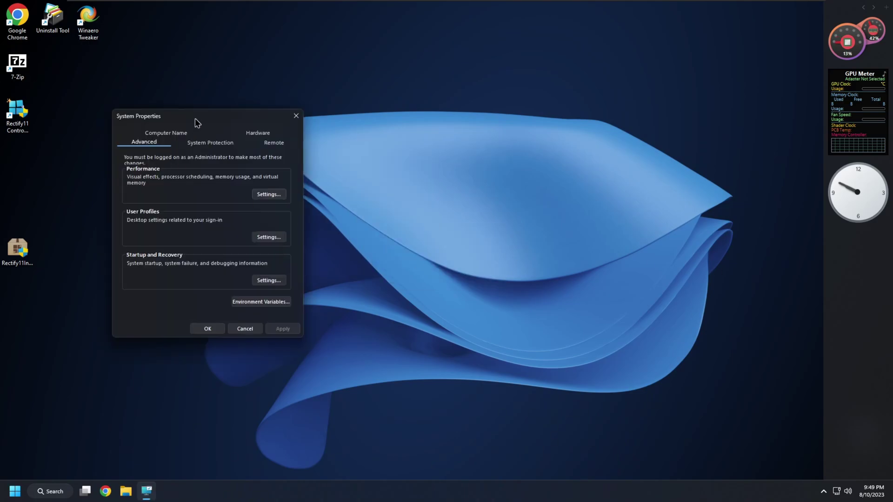
{"action": "left_click_drag", "start_coordinate": [195, 118], "coordinate": [220, 118]}
{"action": "left_click", "coordinate": [307, 305]}
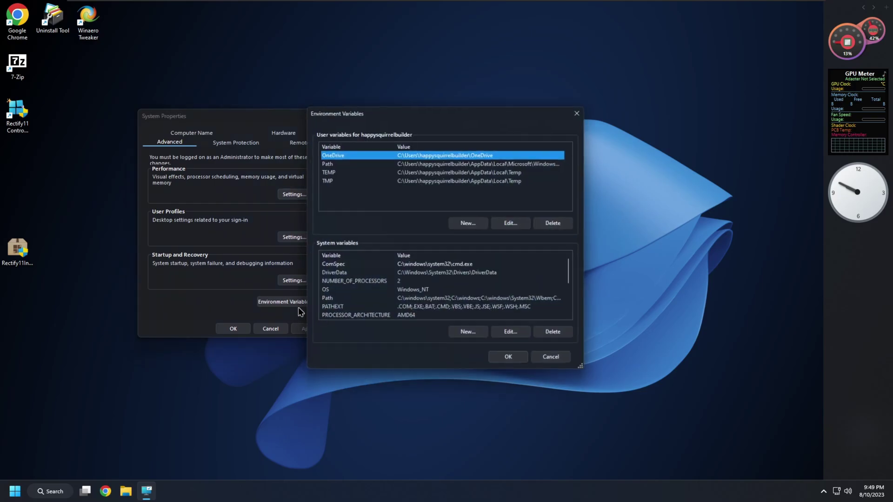
Step: Look through the user and system variables lists in Environment Variables, and cancel the dialog
{"action": "left_click", "coordinate": [367, 167]}
{"action": "left_click", "coordinate": [359, 180]}
{"action": "left_click", "coordinate": [350, 161]}
{"action": "left_click", "coordinate": [350, 154]}
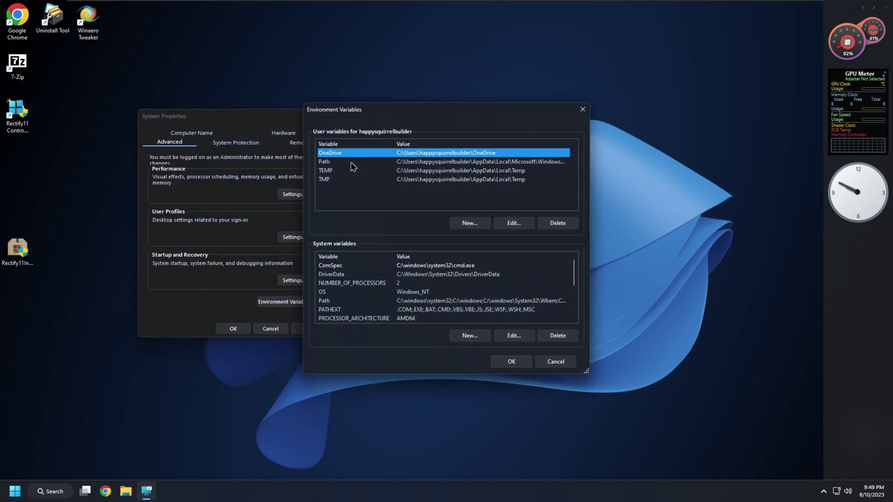
{"action": "left_click", "coordinate": [351, 162]}
{"action": "left_click", "coordinate": [352, 170]}
{"action": "left_click", "coordinate": [354, 179]}
{"action": "left_click", "coordinate": [357, 161]}
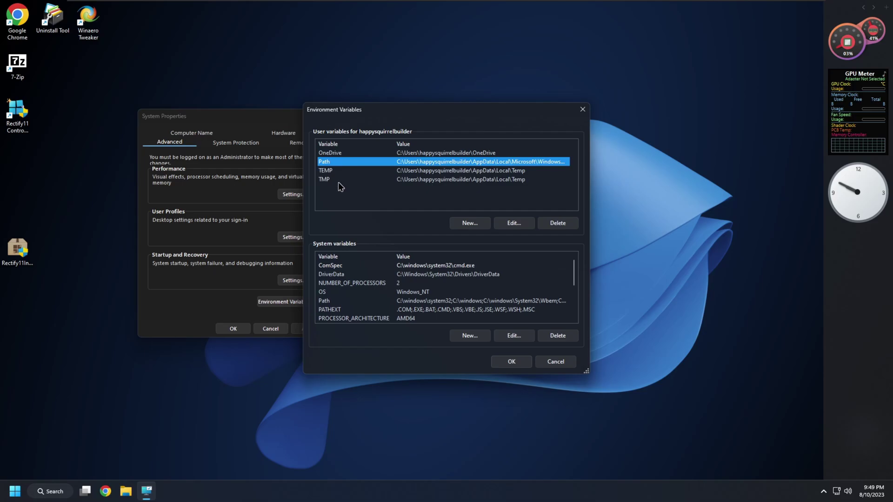
{"action": "left_click", "coordinate": [494, 274]}
{"action": "left_click", "coordinate": [537, 284]}
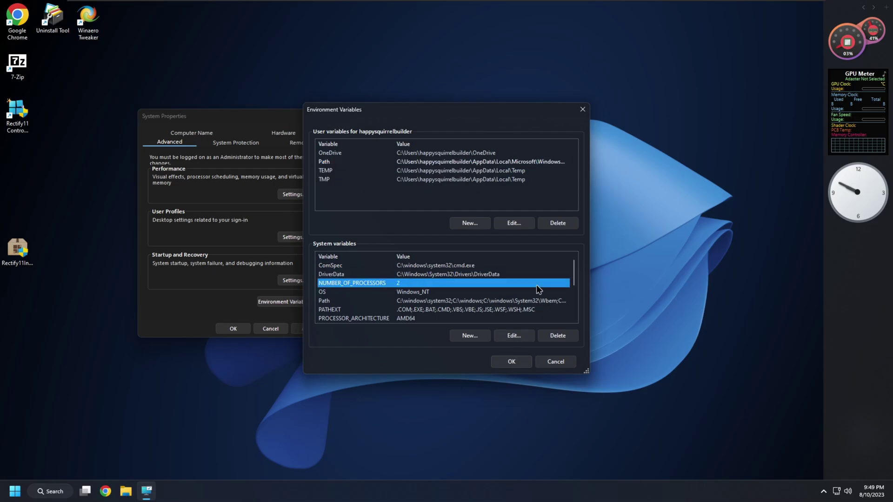
{"action": "scroll", "coordinate": [537, 305], "scroll_direction": "down", "scroll_amount": 3}
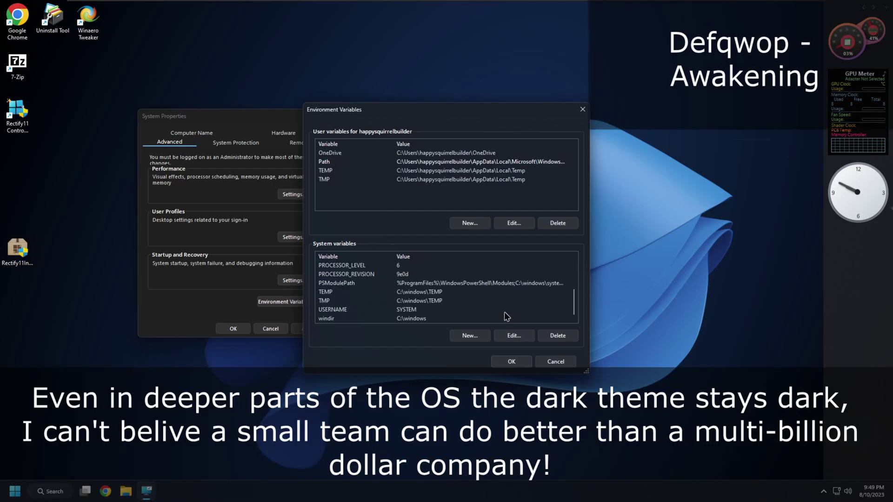
{"action": "key", "text": "Down"}
{"action": "left_click", "coordinate": [493, 302]}
{"action": "left_click", "coordinate": [482, 283]}
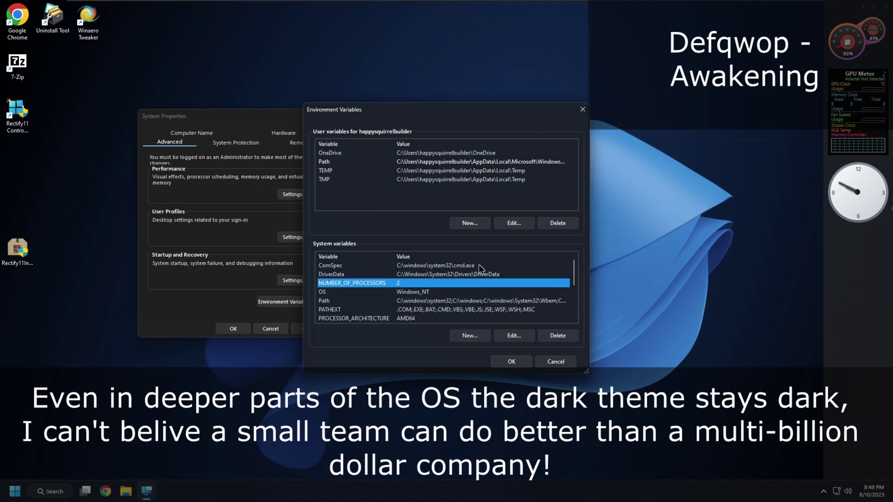
{"action": "left_click", "coordinate": [475, 275]}
{"action": "left_click", "coordinate": [547, 363]}
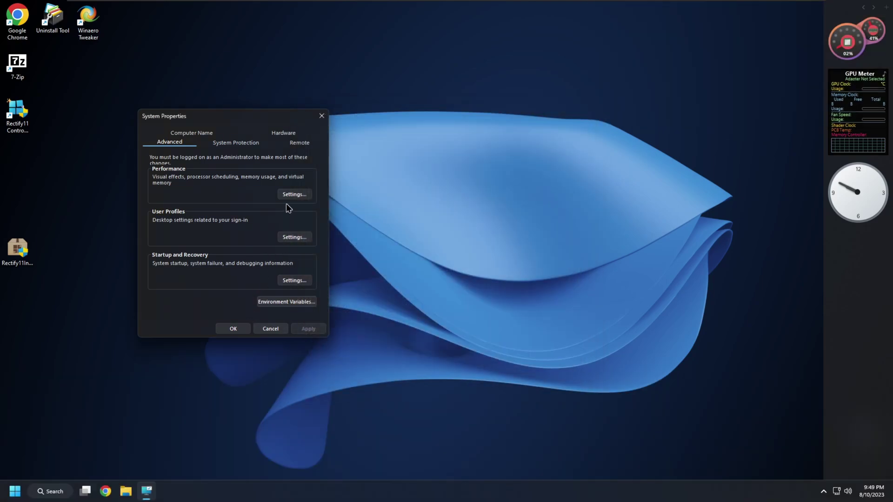
Step: Look through the Remote, Hardware, System Protection and Computer Name pages of System Properties, and return to Advanced
{"action": "left_click", "coordinate": [293, 144]}
{"action": "left_click", "coordinate": [283, 133]}
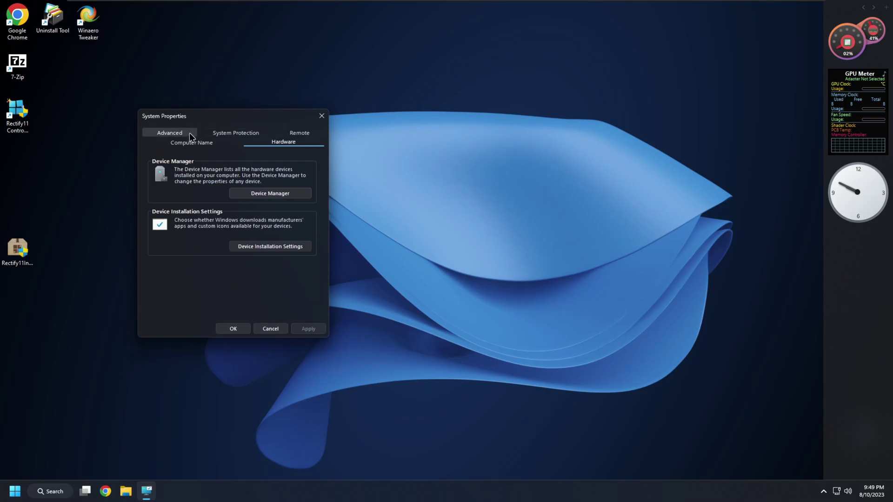
{"action": "left_click", "coordinate": [210, 132]}
{"action": "left_click", "coordinate": [184, 135]}
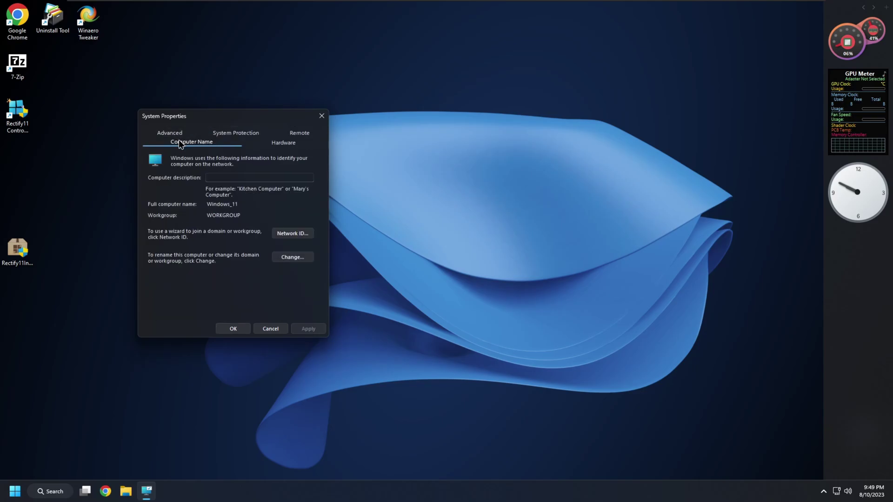
{"action": "left_click", "coordinate": [178, 135]}
Step: Examine the Visual Effects, Advanced and Data Execution Prevention pages of Performance Options, and cancel it and System Properties
{"action": "left_click", "coordinate": [292, 194]}
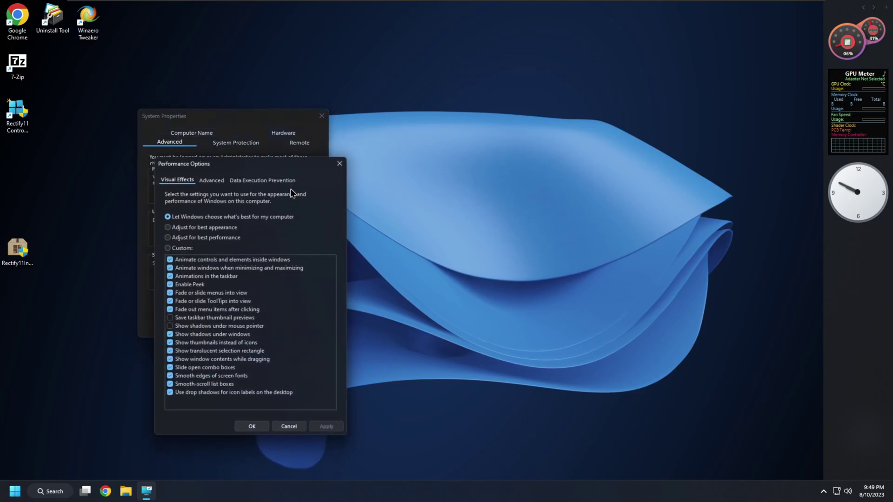
{"action": "left_click", "coordinate": [212, 179]}
{"action": "left_click", "coordinate": [237, 179]}
{"action": "left_click", "coordinate": [177, 179]}
{"action": "left_click", "coordinate": [211, 179]}
{"action": "left_click", "coordinate": [242, 179]}
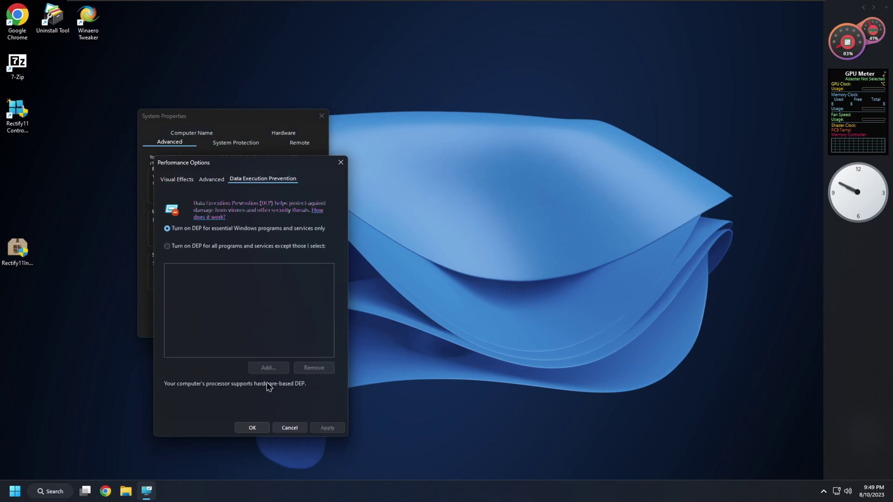
{"action": "left_click", "coordinate": [280, 427]}
{"action": "left_click", "coordinate": [271, 329]}
Step: Check Task View, the desktop context menu and the Start menu's full list of apps
{"action": "left_click", "coordinate": [84, 497]}
{"action": "left_click", "coordinate": [370, 223]}
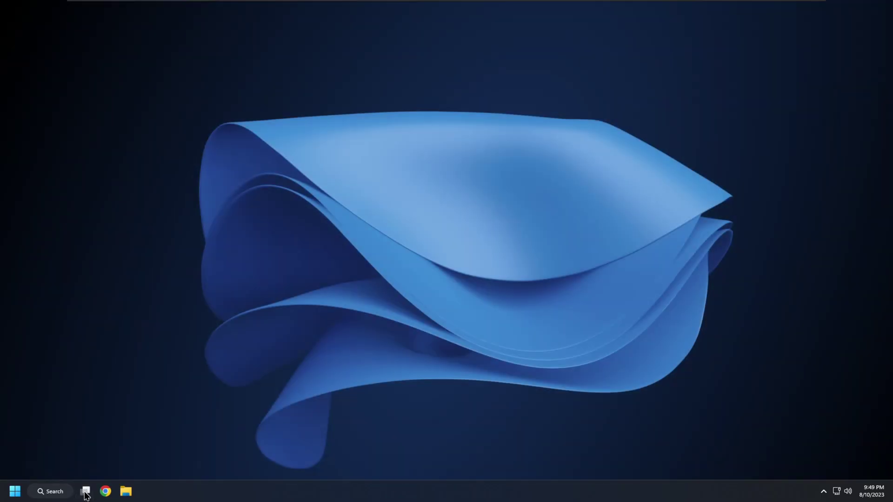
{"action": "right_click", "coordinate": [370, 224]}
{"action": "left_click", "coordinate": [308, 341]}
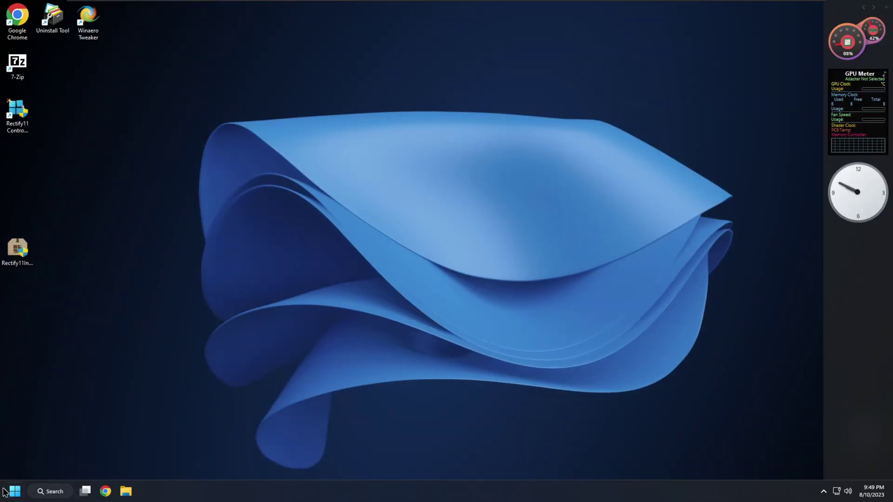
{"action": "left_click", "coordinate": [6, 492]}
{"action": "left_click", "coordinate": [255, 187]}
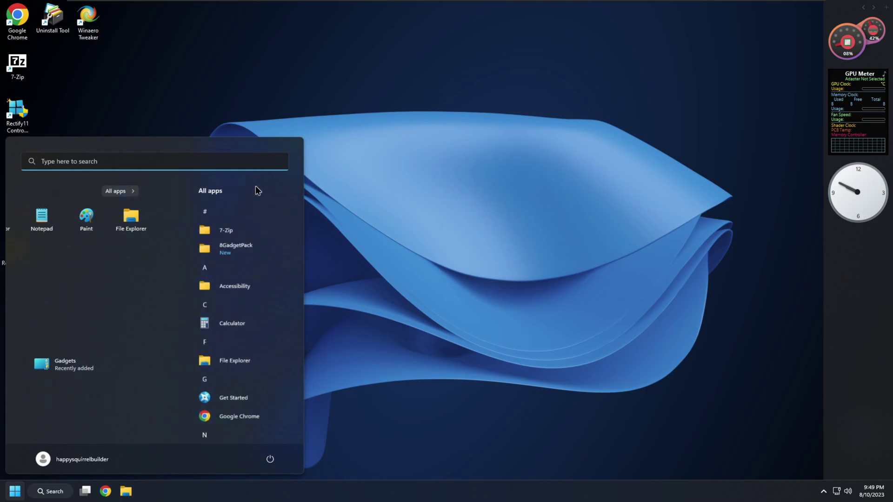
{"action": "left_click", "coordinate": [486, 121]}
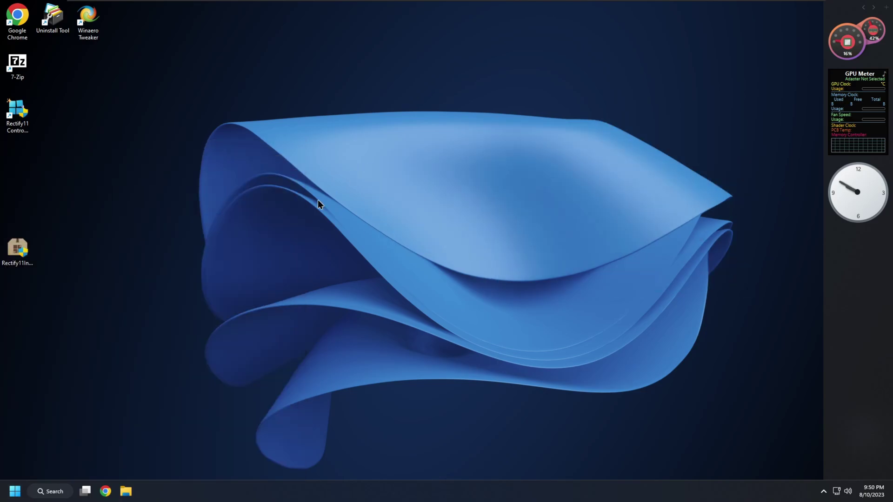